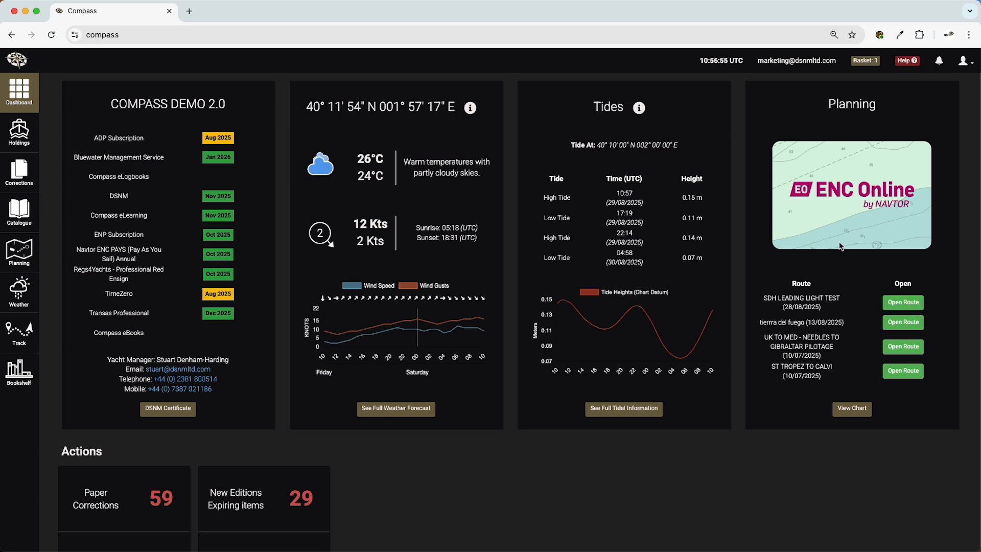
- Open the planning chart from the dashboard and switch its base map to Grey Map
{"action": "left_click", "coordinate": [859, 414]}
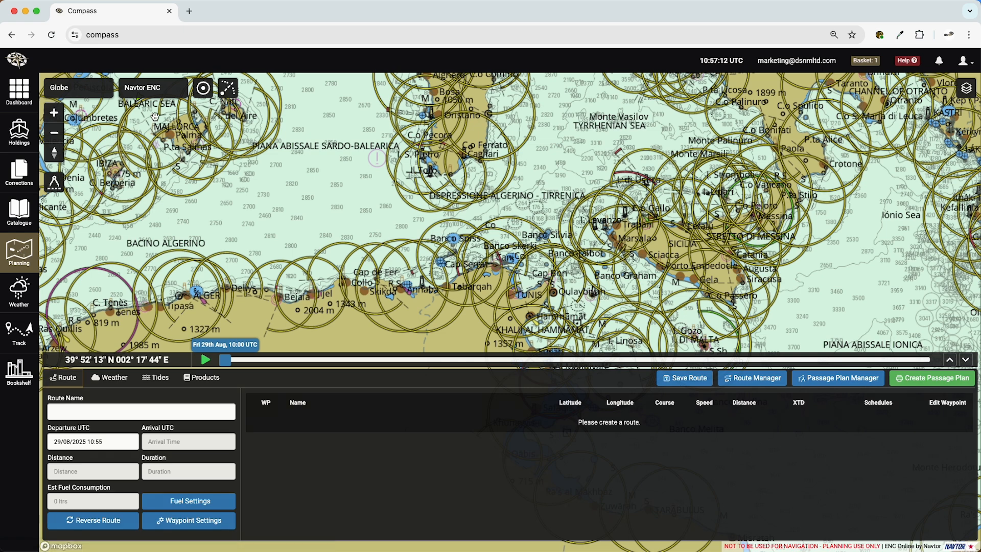
{"action": "left_click", "coordinate": [185, 89]}
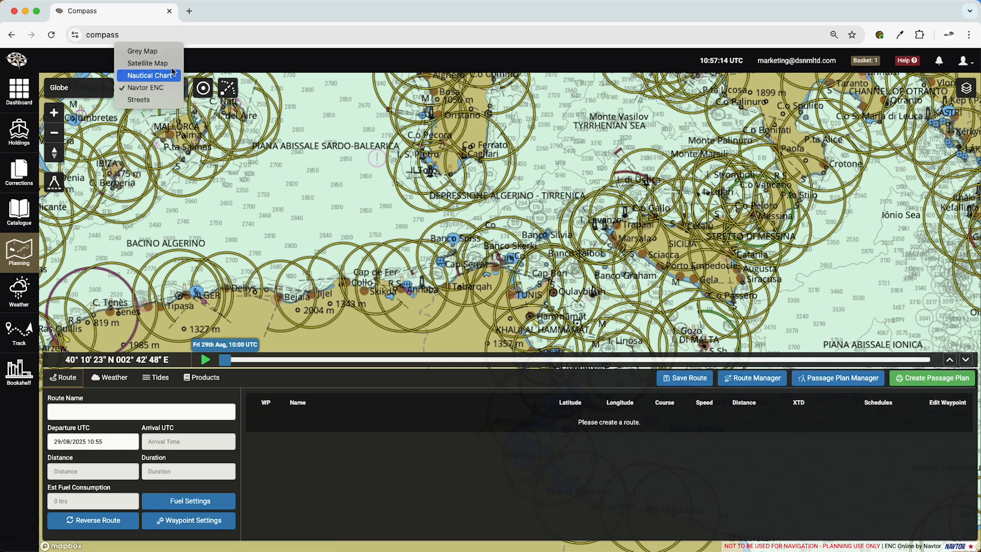
{"action": "left_click", "coordinate": [171, 53]}
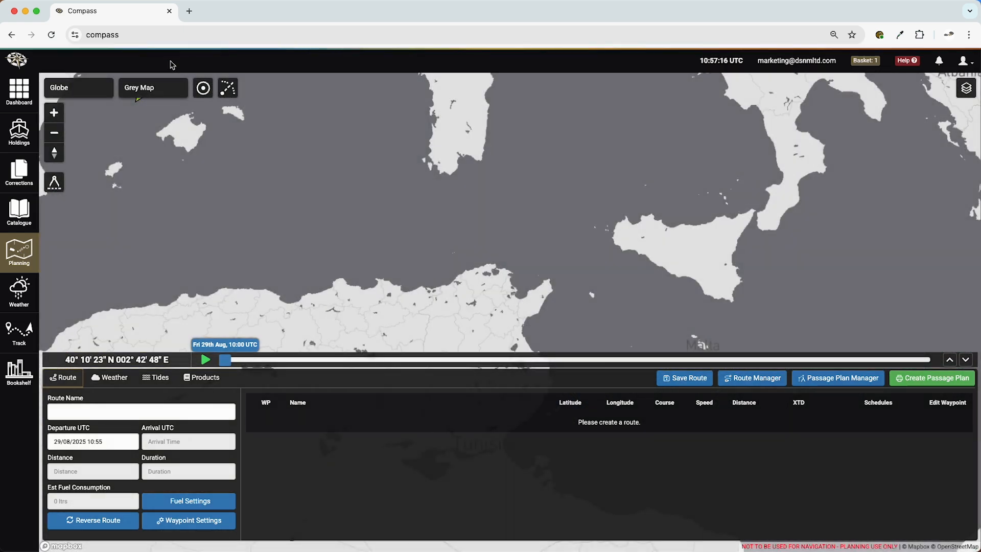
- Preview the Satellite Map and Nautical Chart base maps on the planning chart
{"action": "left_click", "coordinate": [181, 93]}
{"action": "left_click", "coordinate": [153, 96]}
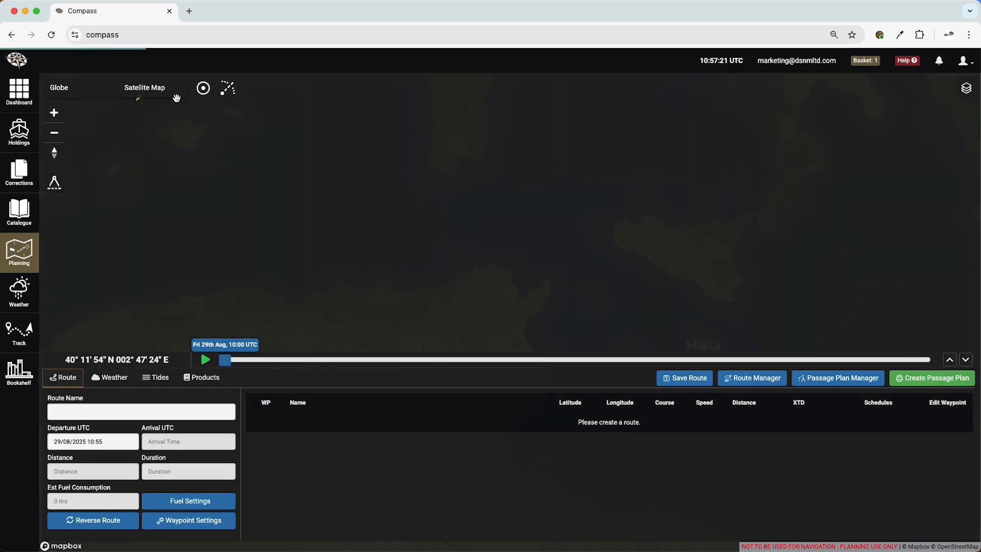
{"action": "left_click", "coordinate": [179, 93]}
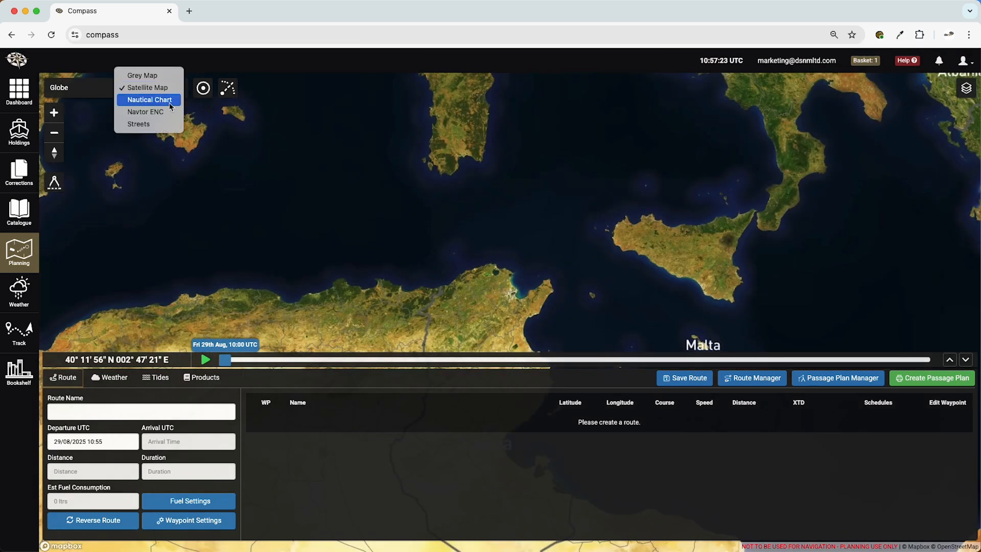
{"action": "left_click", "coordinate": [169, 101]}
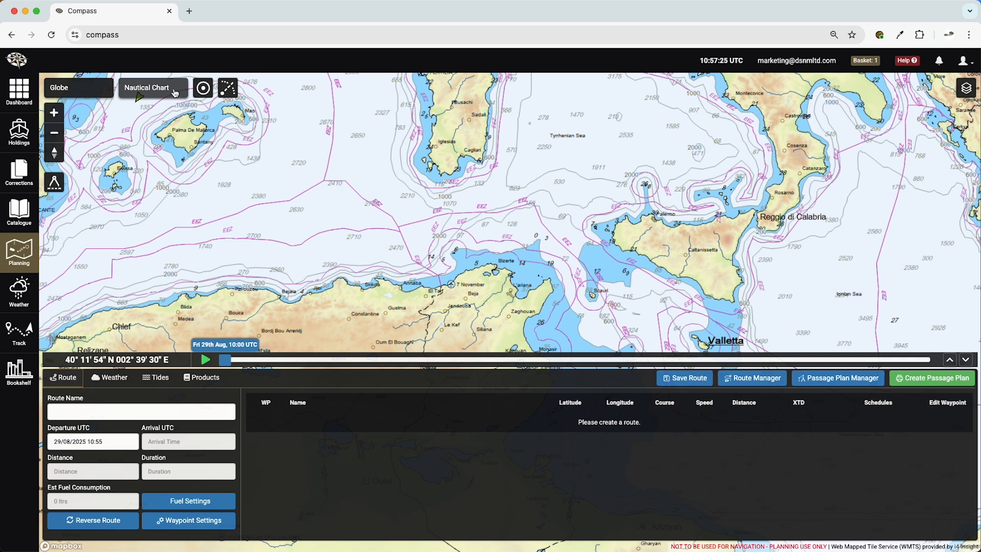
- Switch the planning chart's base map to Navtor ENC
{"action": "left_click", "coordinate": [169, 100]}
{"action": "left_click", "coordinate": [172, 106]}
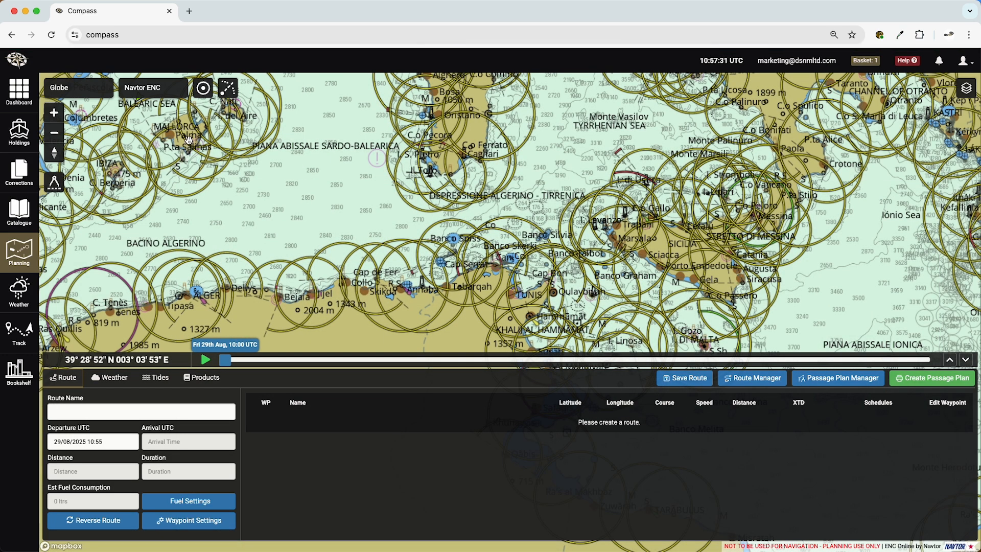
- Switch the base map to Satellite Map and examine the 3D terrain of the island with Leni and Rinella, north of Sicily
{"action": "left_click", "coordinate": [182, 94]}
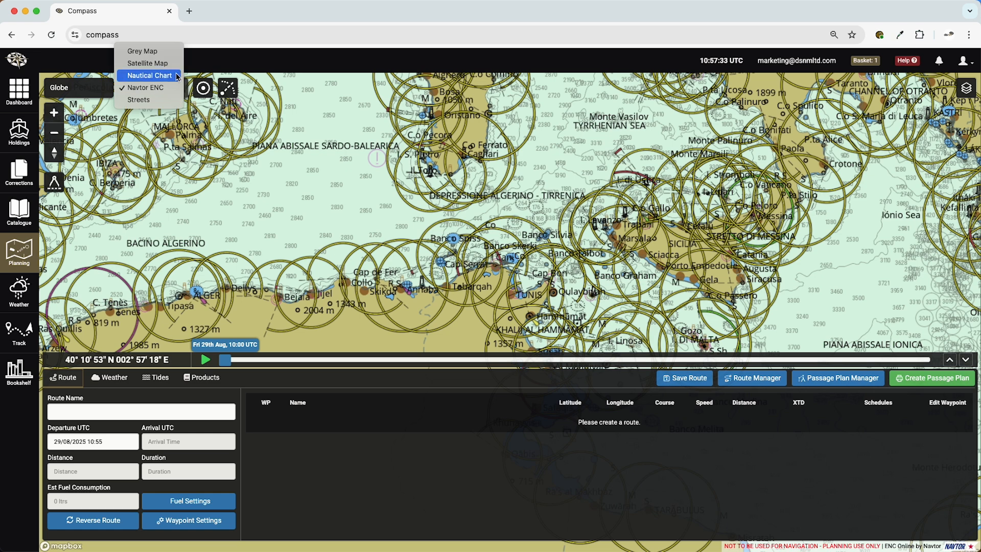
{"action": "left_click", "coordinate": [175, 65]}
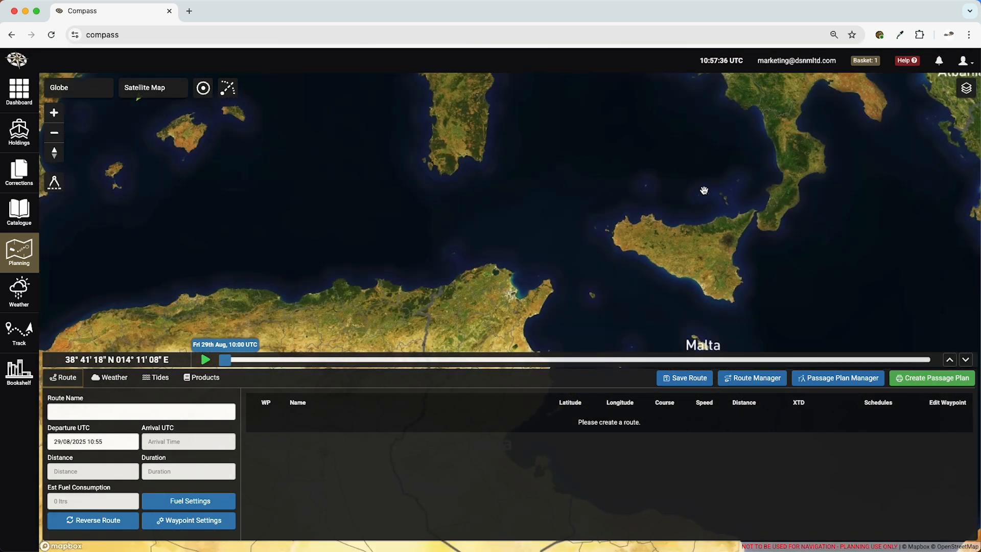
{"action": "scroll", "coordinate": [736, 200], "scroll_direction": "down", "scroll_amount": 5}
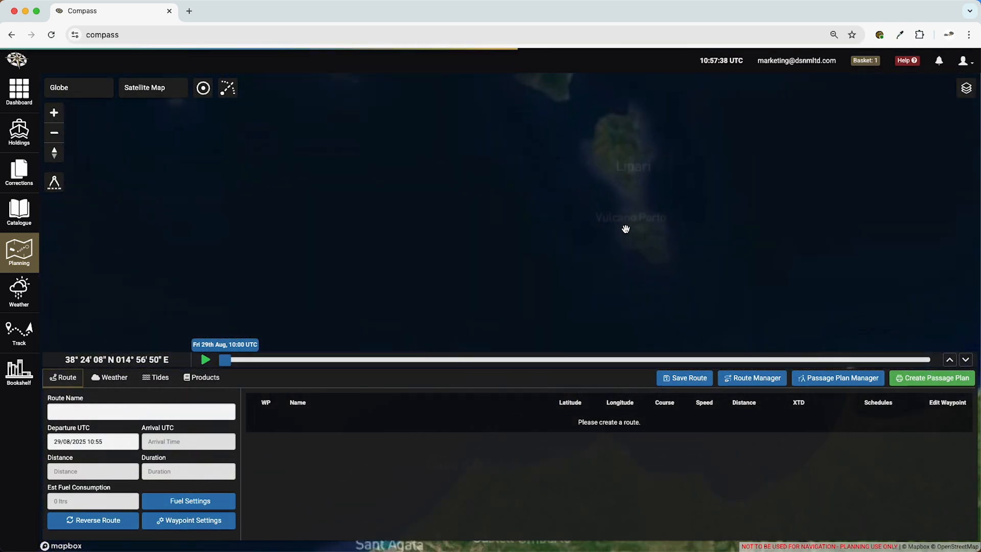
{"action": "left_click_drag", "start_coordinate": [534, 133], "coordinate": [539, 159]}
{"action": "scroll", "coordinate": [539, 232], "scroll_direction": "up", "scroll_amount": 4}
{"action": "scroll", "coordinate": [538, 223], "scroll_direction": "up", "scroll_amount": 5}
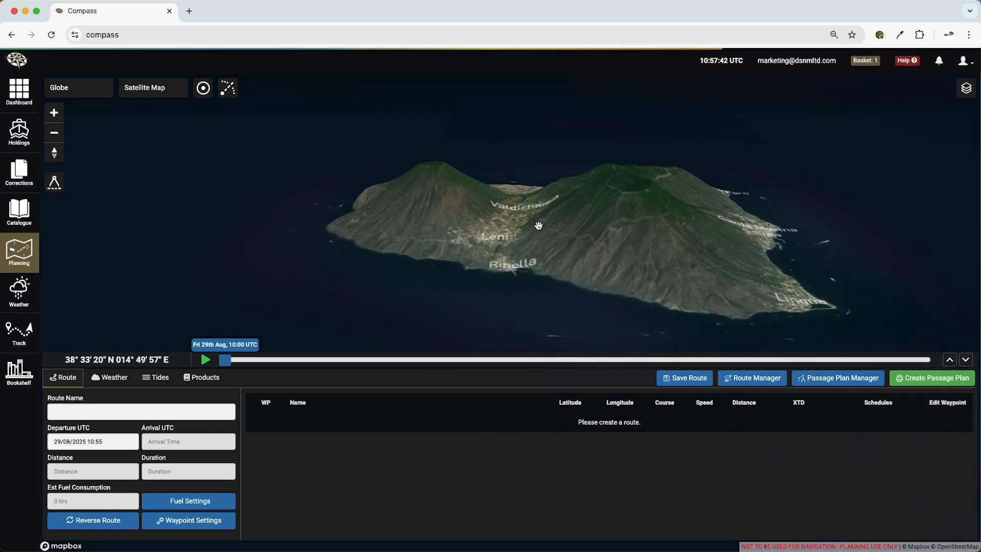
{"action": "left_click_drag", "start_coordinate": [494, 268], "coordinate": [383, 241]}
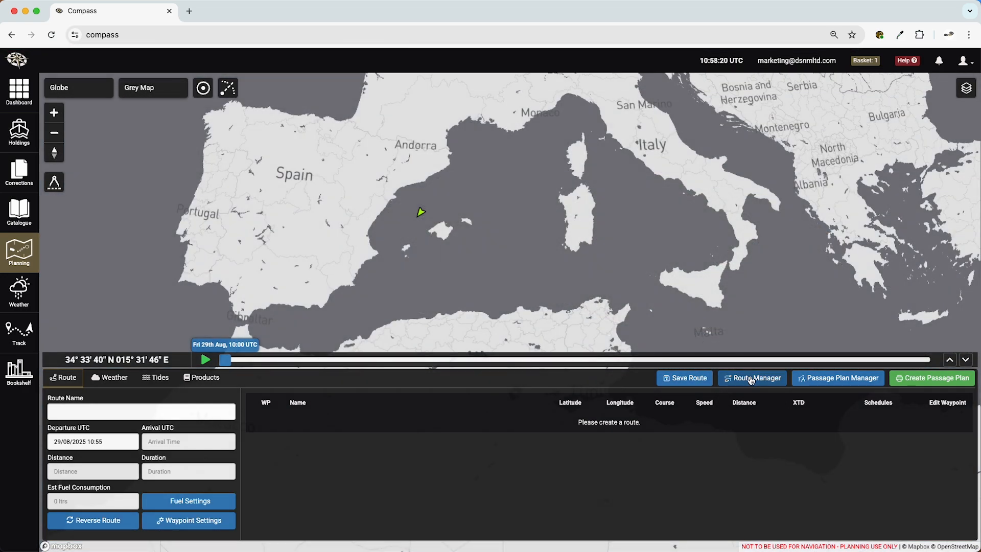
- Bring up the Route Manager to review the saved routes, and close it again
{"action": "left_click", "coordinate": [756, 379]}
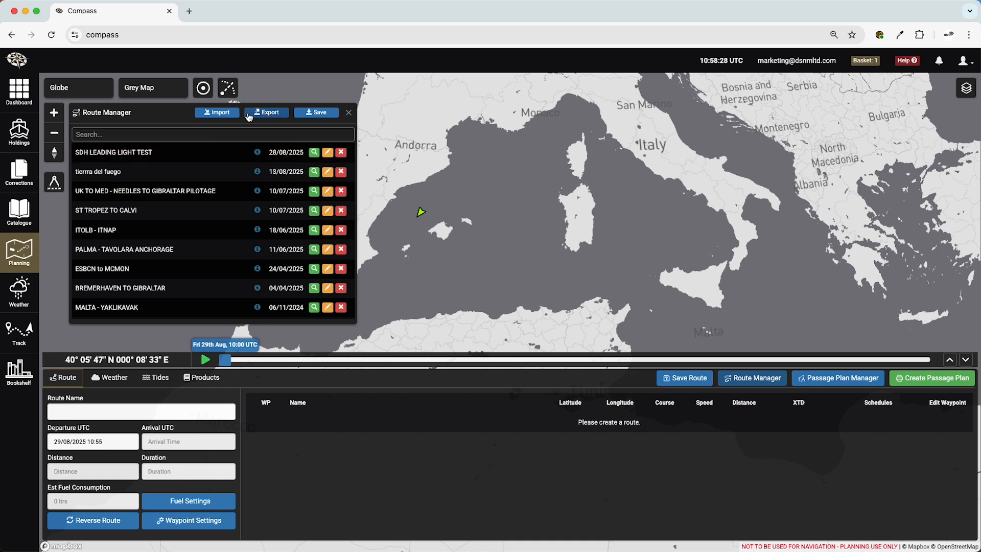
{"action": "left_click", "coordinate": [349, 113]}
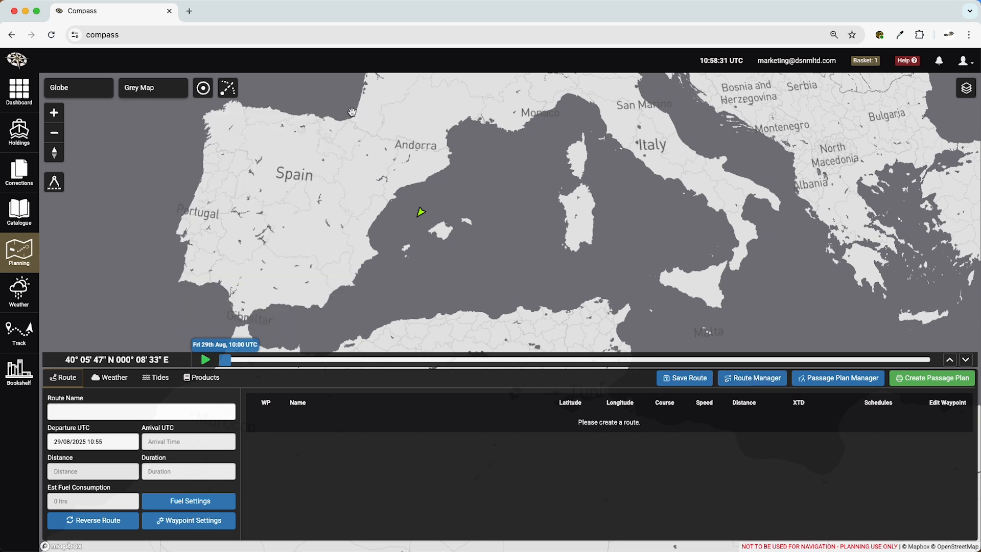
- Draw a six-waypoint route about 274 NM long from southwest Mallorca, south around the island and northeast towards Sardinia
{"action": "left_click", "coordinate": [57, 185]}
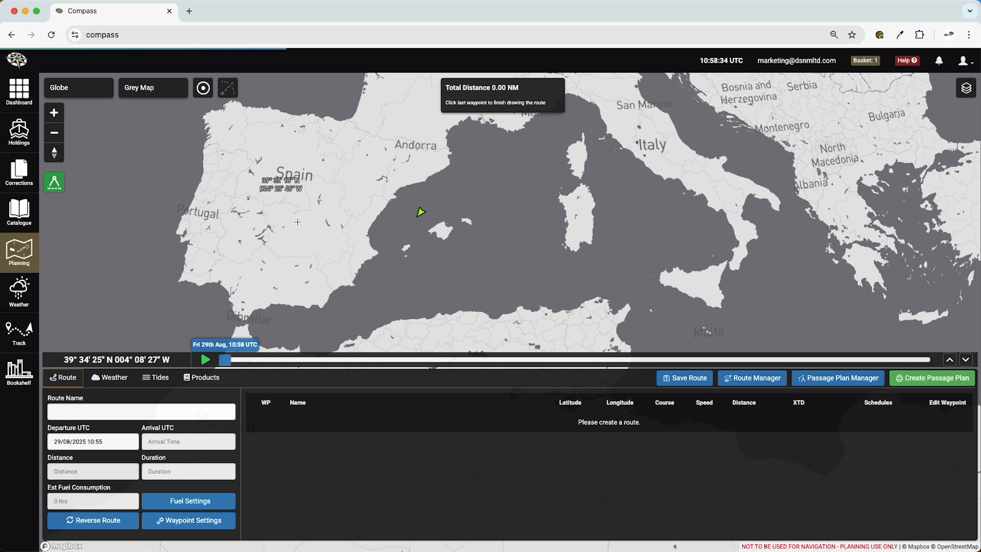
{"action": "scroll", "coordinate": [430, 239], "scroll_direction": "up", "scroll_amount": 4}
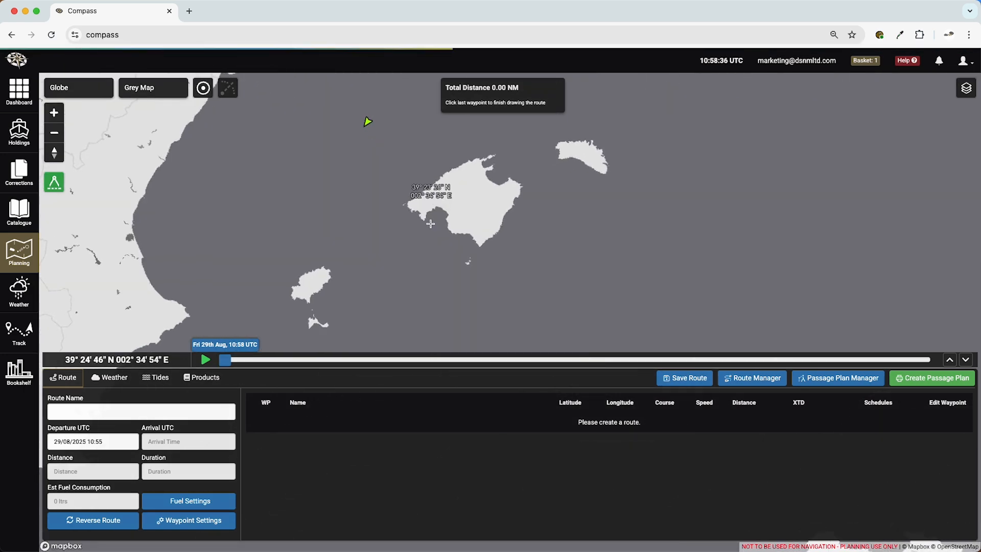
{"action": "left_click", "coordinate": [429, 217]}
{"action": "left_click", "coordinate": [429, 277]}
{"action": "left_click", "coordinate": [505, 306]}
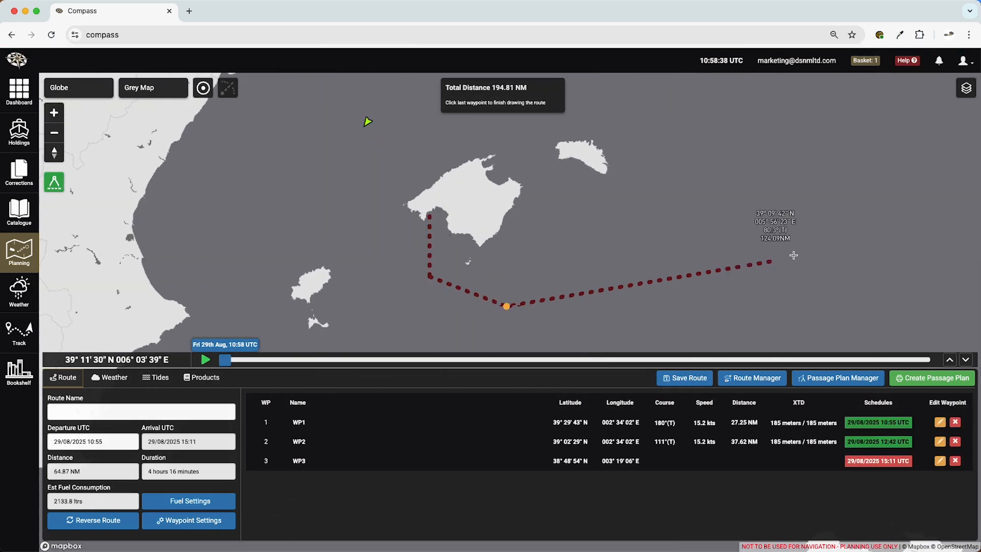
{"action": "left_click", "coordinate": [794, 254]}
{"action": "left_click", "coordinate": [878, 205]}
{"action": "left_click", "coordinate": [935, 166]}
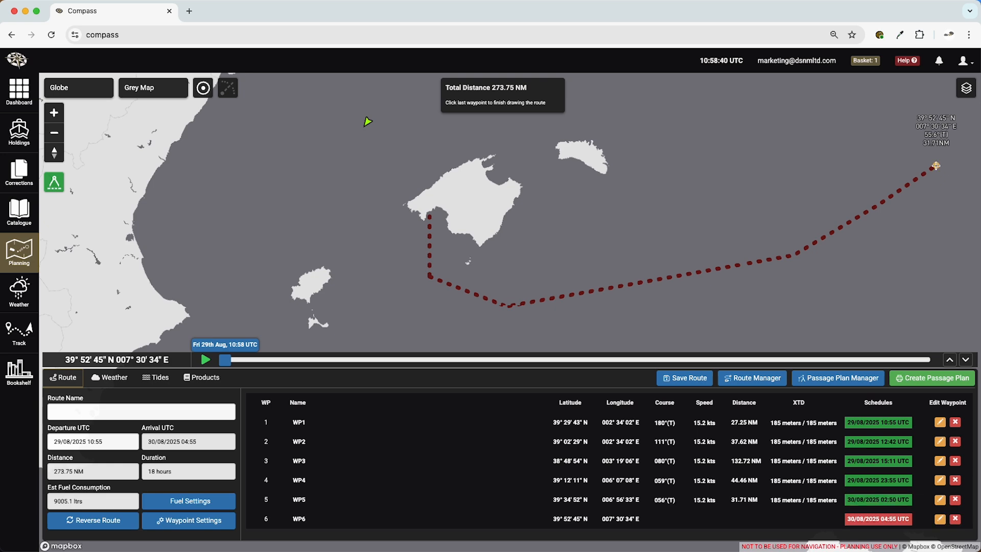
{"action": "left_click", "coordinate": [935, 166]}
- Edit the route by inserting a waypoint between WP3 and WP4 and moving the last waypoint north to about 41° 07' N 007° 43' E
{"action": "scroll", "coordinate": [935, 166], "scroll_direction": "down", "scroll_amount": 3}
{"action": "left_click_drag", "start_coordinate": [936, 166], "coordinate": [611, 210]}
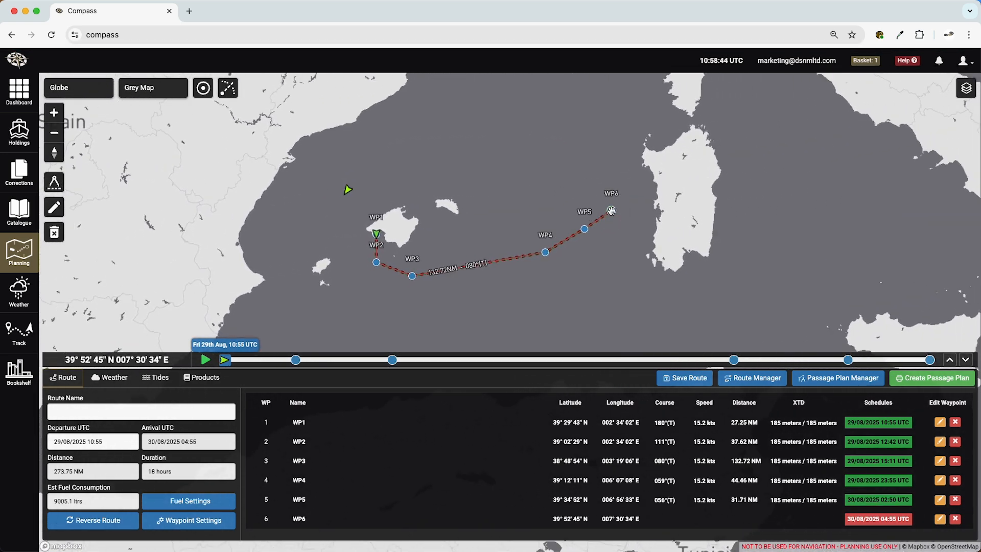
{"action": "left_click", "coordinate": [51, 213]}
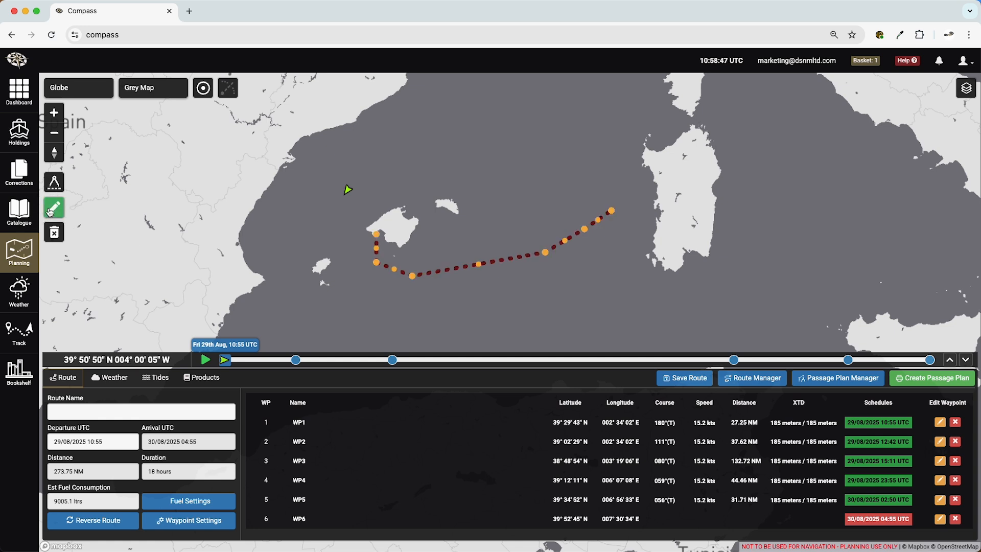
{"action": "left_click", "coordinate": [480, 266]}
{"action": "left_click_drag", "start_coordinate": [480, 266], "coordinate": [622, 132]}
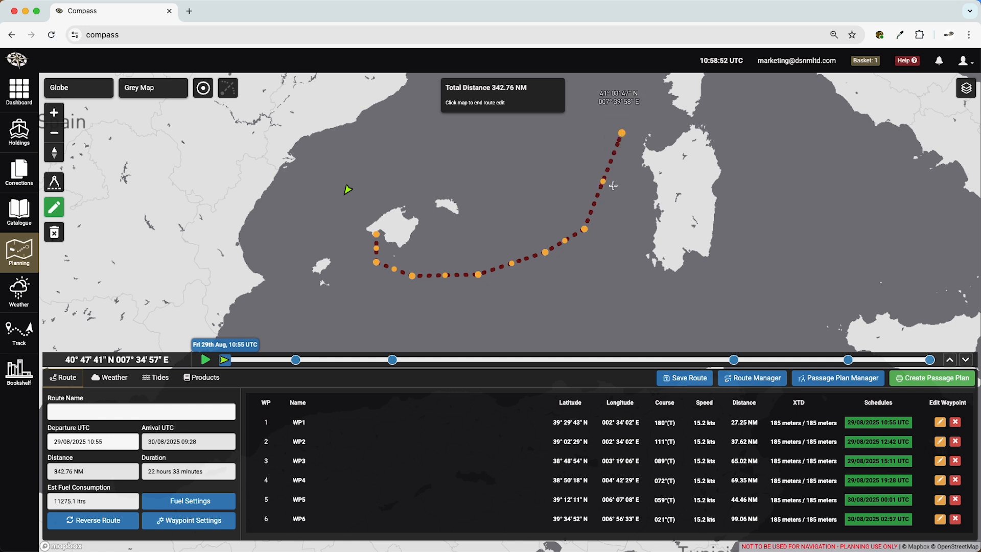
- Move WP6 to about 40° 02' N 006° 40' E and WP5 to about 39° 33' N 005° 57' E, and end the route edit
{"action": "left_click_drag", "start_coordinate": [579, 229], "coordinate": [567, 202]}
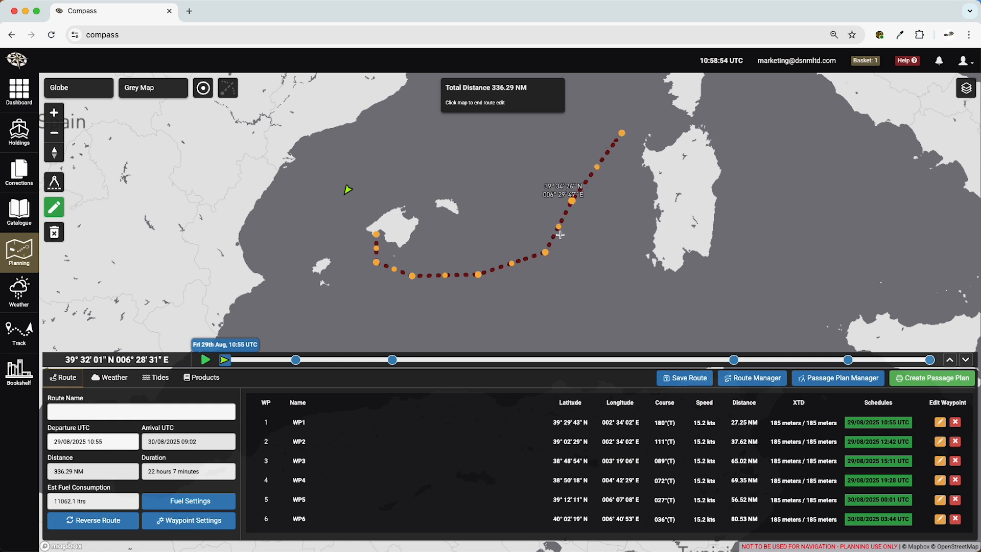
{"action": "left_click_drag", "start_coordinate": [546, 252], "coordinate": [537, 231]}
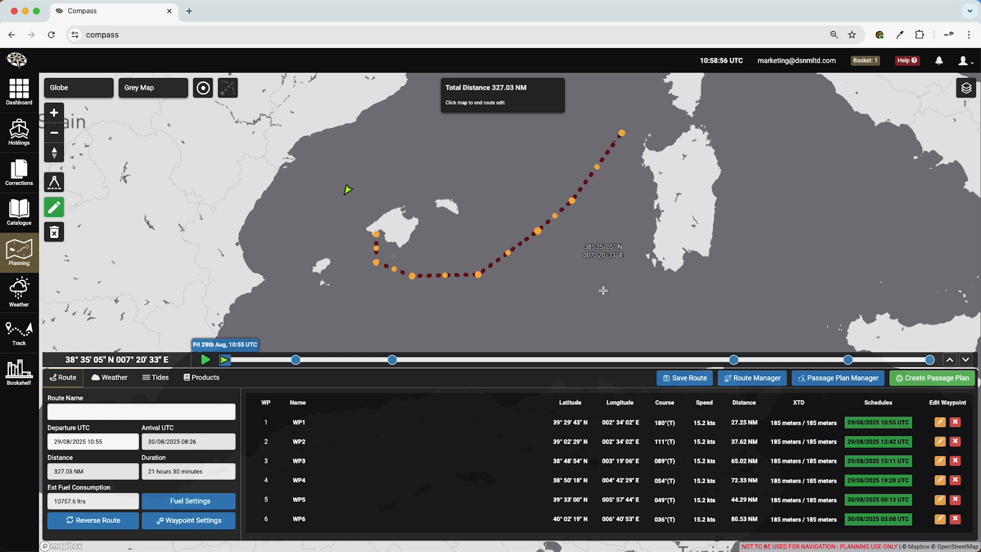
{"action": "left_click", "coordinate": [603, 291]}
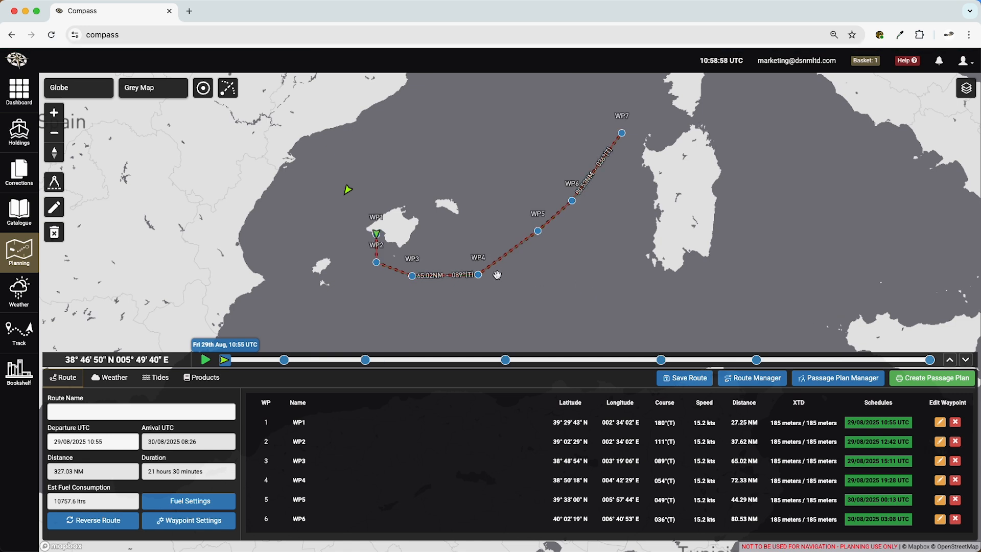
- Extend the route from WP7 through the strait between Corsica and Sardinia to Sardinia's northeast coast, about 433 NM in total
{"action": "left_click", "coordinate": [54, 182]}
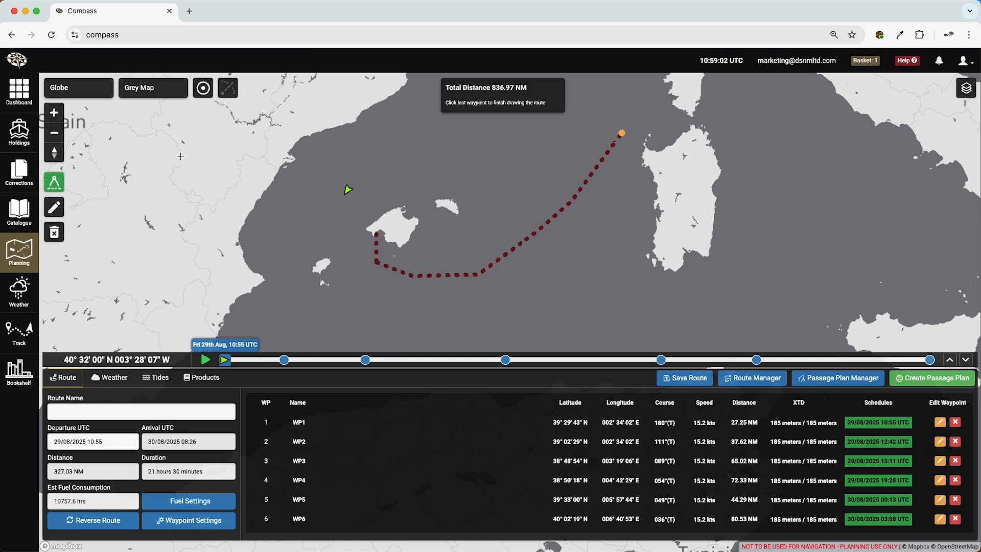
{"action": "left_click", "coordinate": [689, 120]}
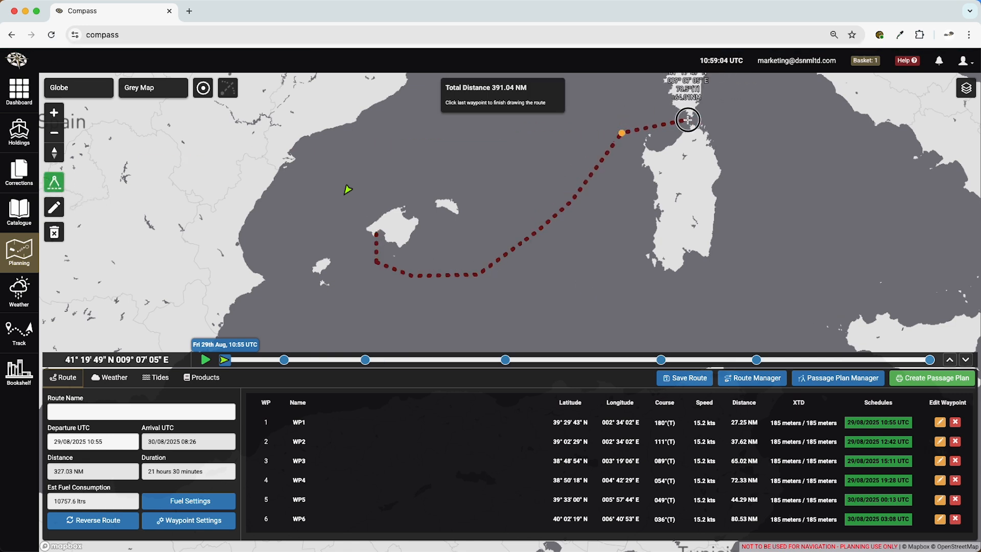
{"action": "left_click", "coordinate": [709, 127]}
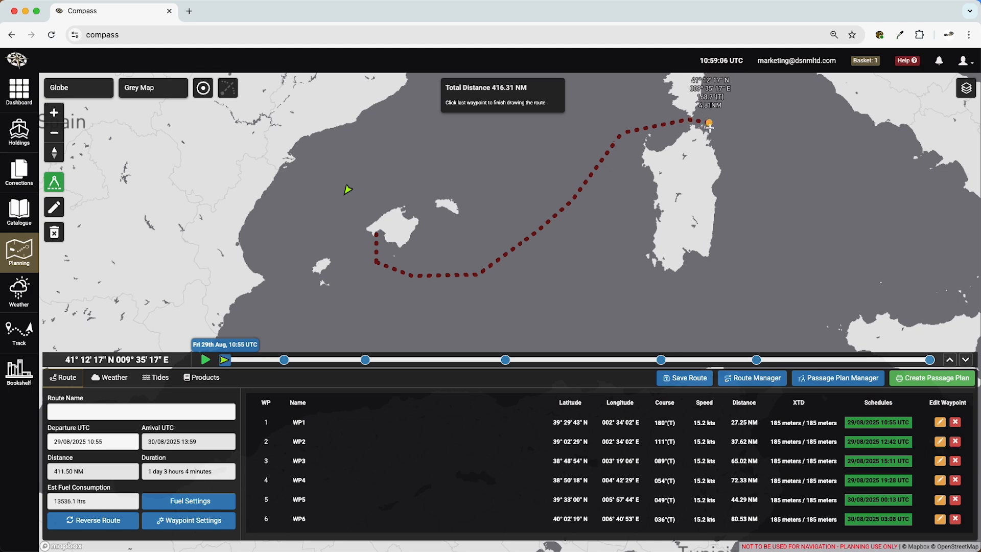
{"action": "scroll", "coordinate": [709, 127], "scroll_direction": "up", "scroll_amount": 3}
{"action": "scroll", "coordinate": [710, 129], "scroll_direction": "up", "scroll_amount": 2}
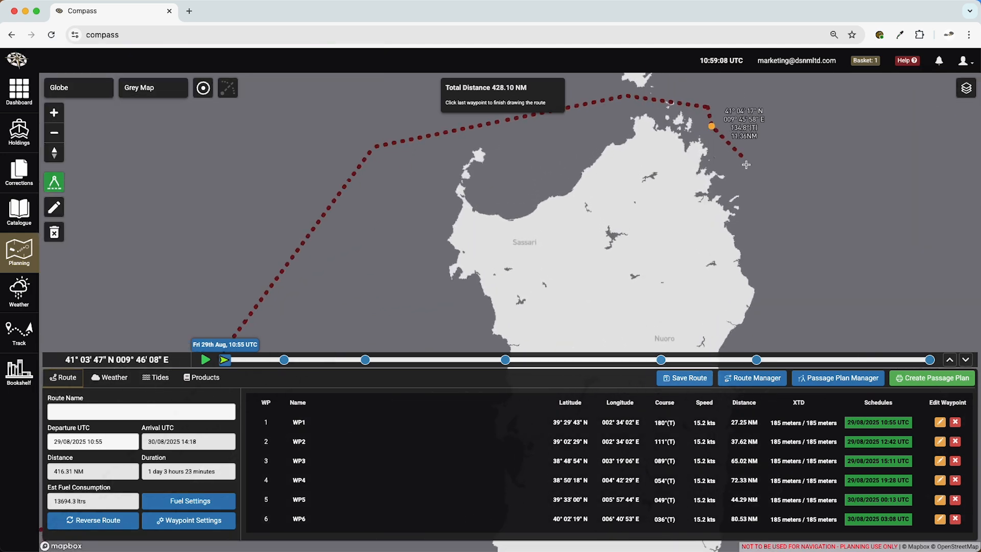
{"action": "double_click", "coordinate": [737, 189]}
{"action": "scroll", "coordinate": [738, 192], "scroll_direction": "down", "scroll_amount": 1}
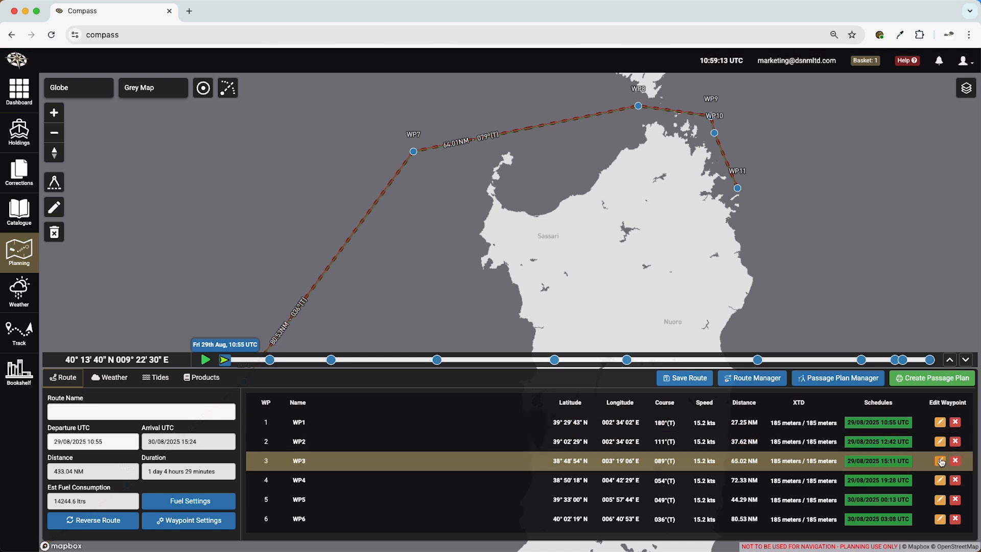
- Delete the surplus waypoint WP10 off northeast Sardinia
{"action": "left_click", "coordinate": [714, 133]}
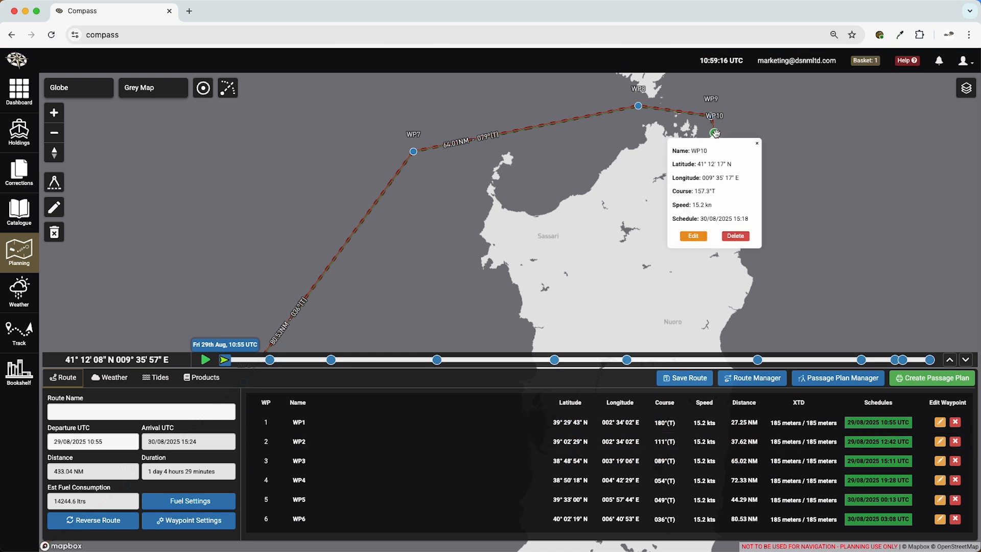
{"action": "left_click", "coordinate": [730, 236]}
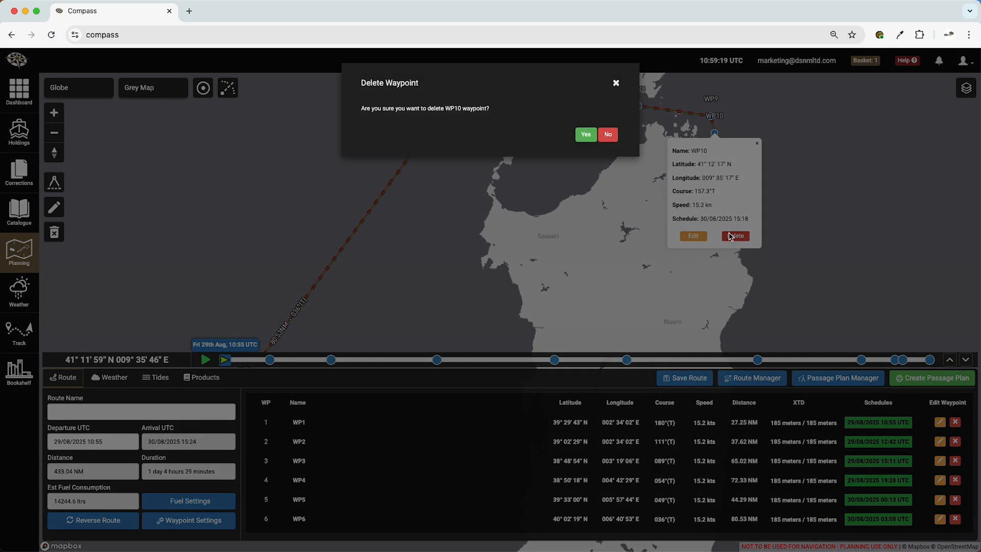
{"action": "left_click", "coordinate": [585, 135]}
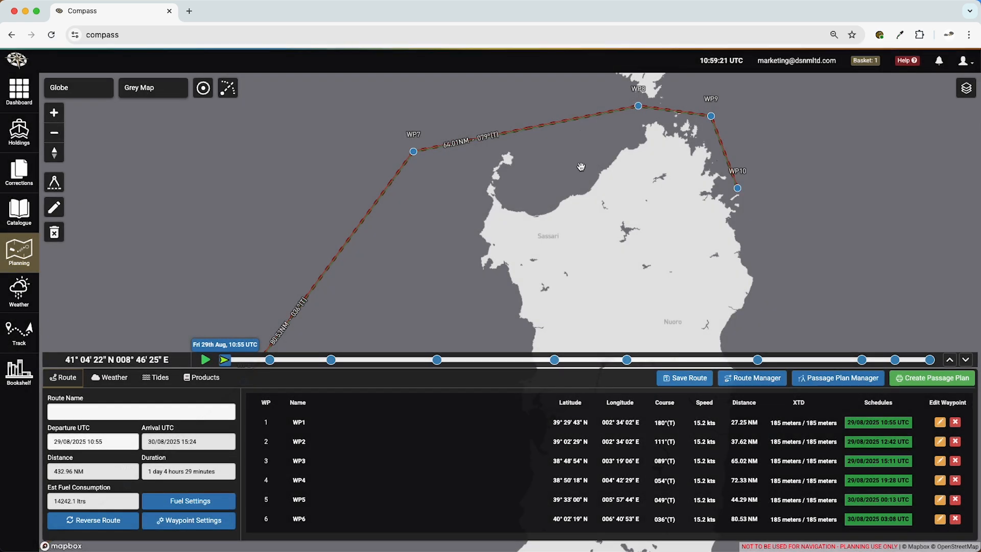
- Delete waypoint WP4 southeast of Mallorca from the route's waypoint list
{"action": "scroll", "coordinate": [572, 272], "scroll_direction": "down", "scroll_amount": 3}
{"action": "left_click_drag", "start_coordinate": [572, 273], "coordinate": [739, 157]}
{"action": "left_click_drag", "start_coordinate": [712, 268], "coordinate": [764, 180]}
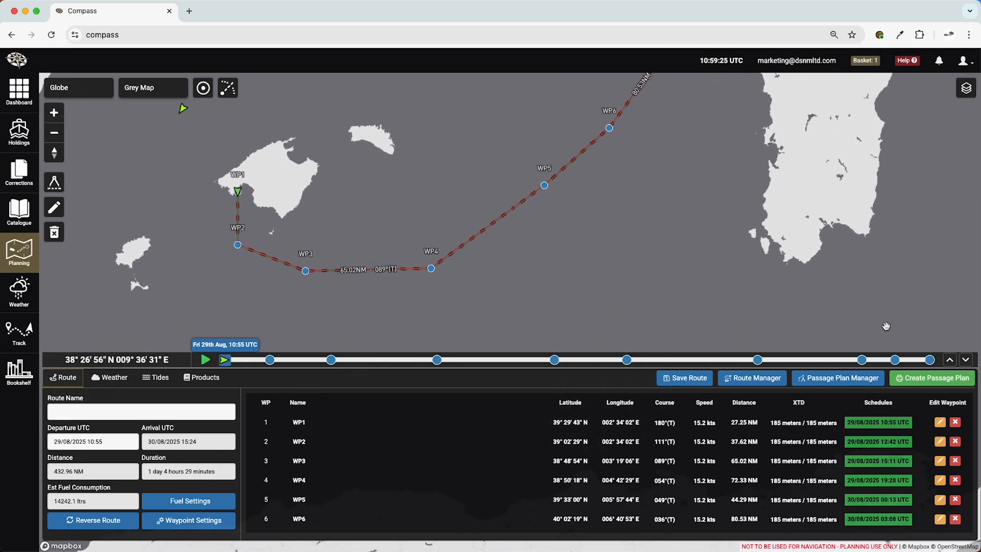
{"action": "left_click", "coordinate": [955, 480]}
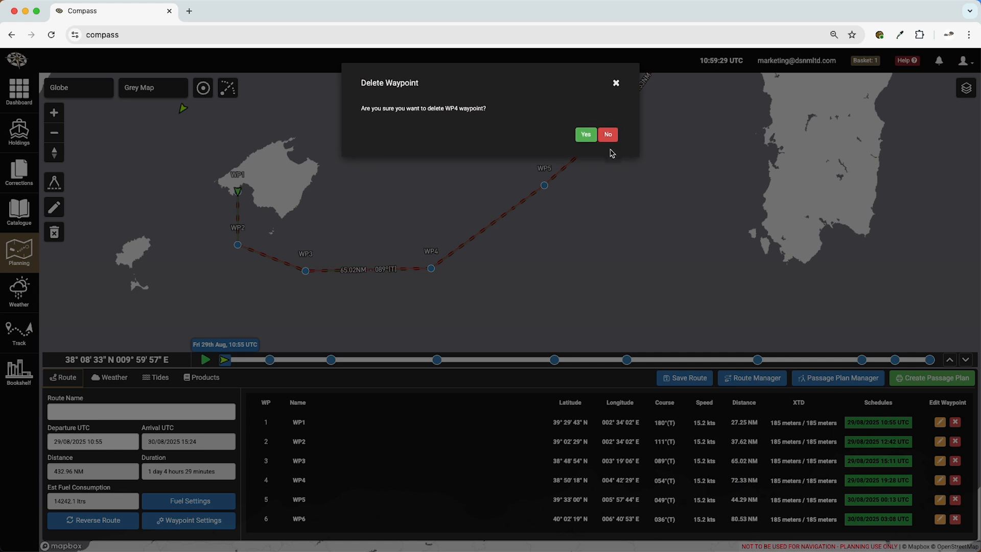
{"action": "left_click", "coordinate": [587, 135]}
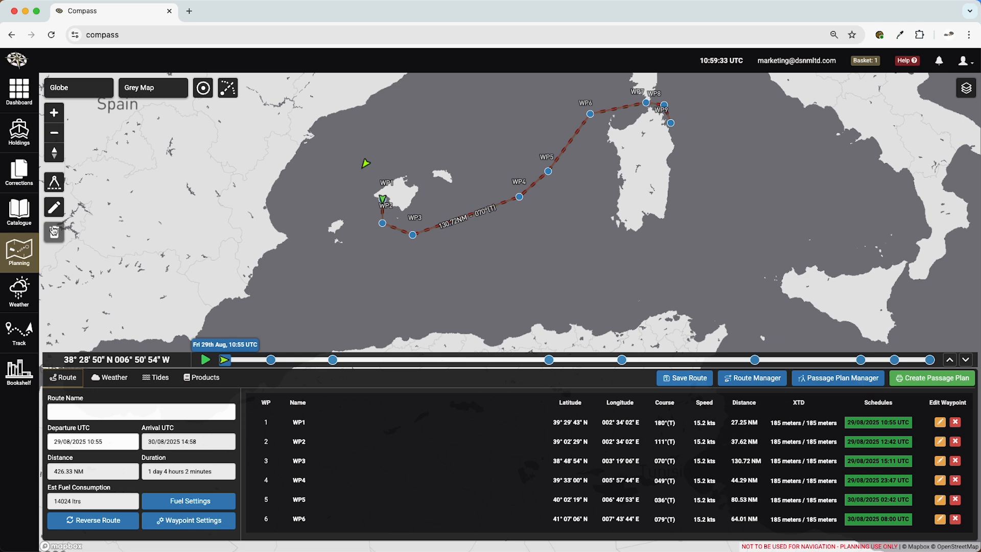
- Clear the drawn route from the map
{"action": "left_click", "coordinate": [54, 233]}
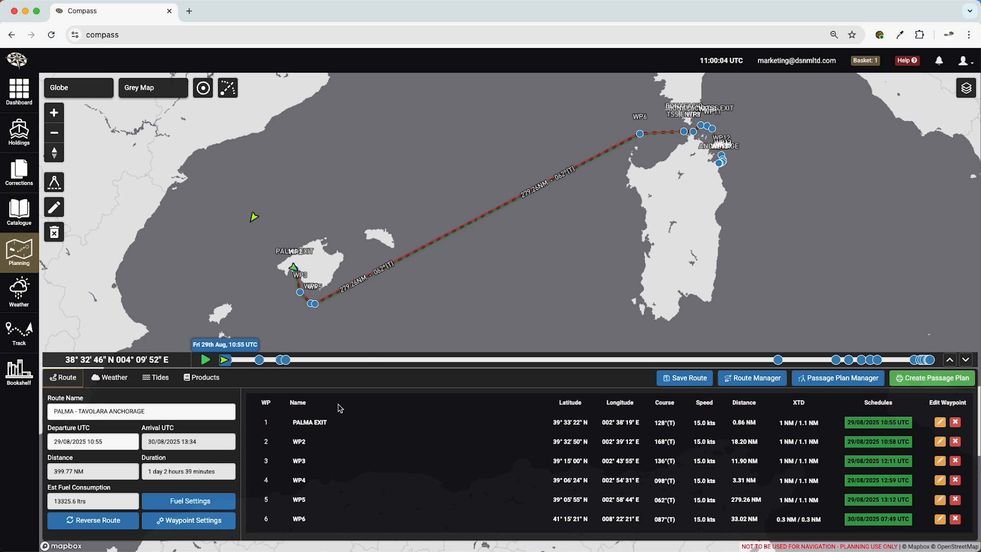
- Review the waypoint settings with the PALMA - TAVOLARA ANCHORAGE route loaded, and close them without changes
{"action": "left_click", "coordinate": [221, 528]}
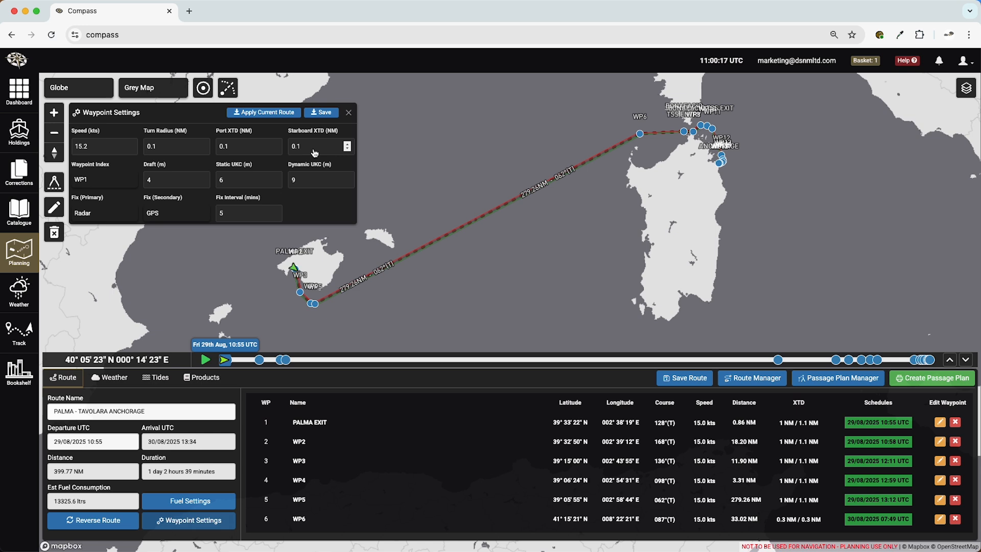
{"action": "left_click", "coordinate": [349, 114]}
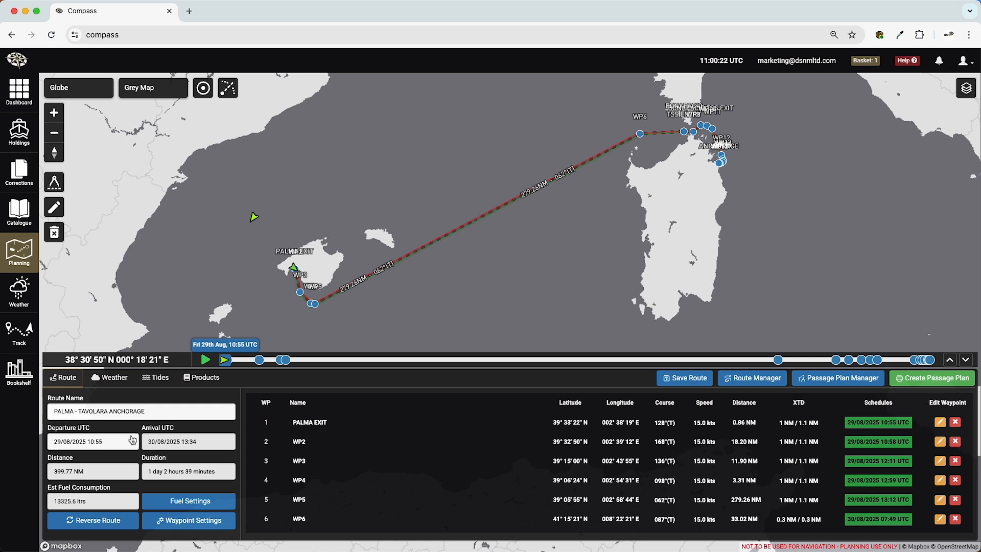
- Set the route's departure date to 30 August 2025, keeping the time at 10:55 UTC
{"action": "left_click", "coordinate": [127, 445]}
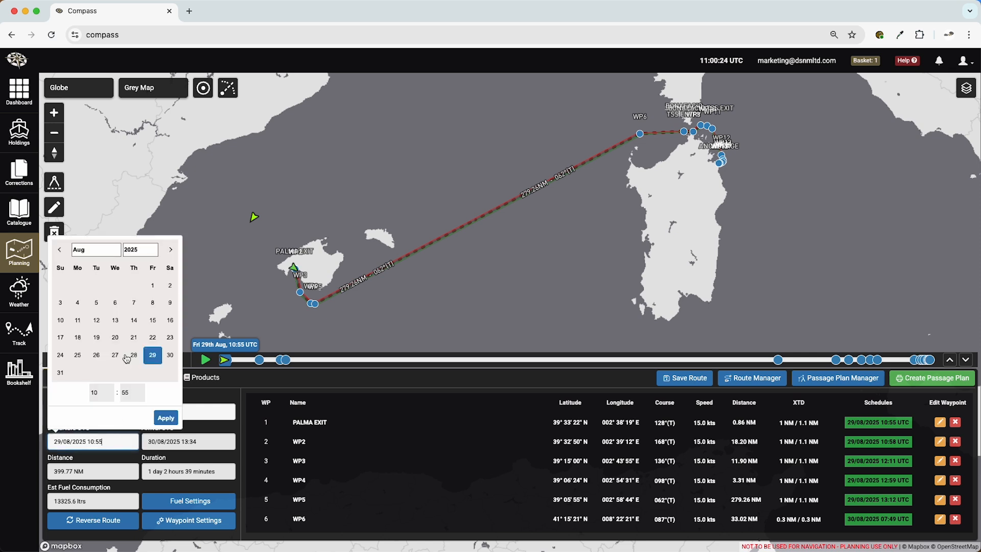
{"action": "left_click", "coordinate": [168, 357]}
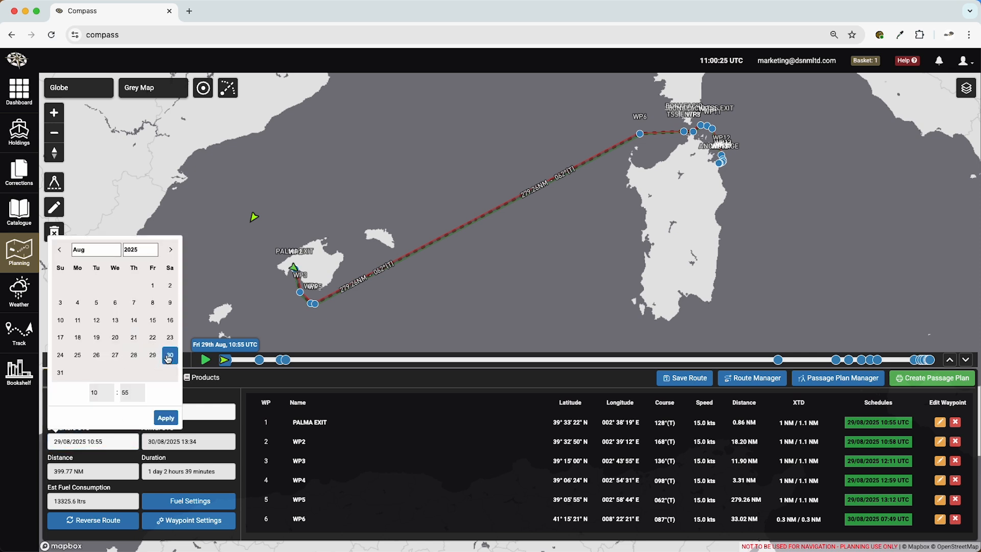
{"action": "left_click", "coordinate": [166, 418]}
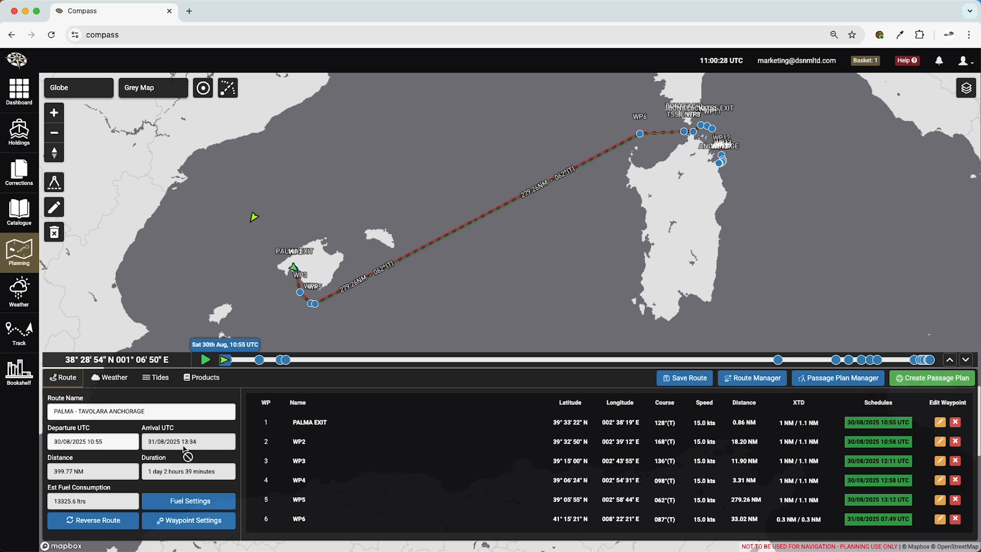
- Set the route's average fuel consumption to 1000 litres per hour and save the fuel settings
{"action": "left_click", "coordinate": [167, 502]}
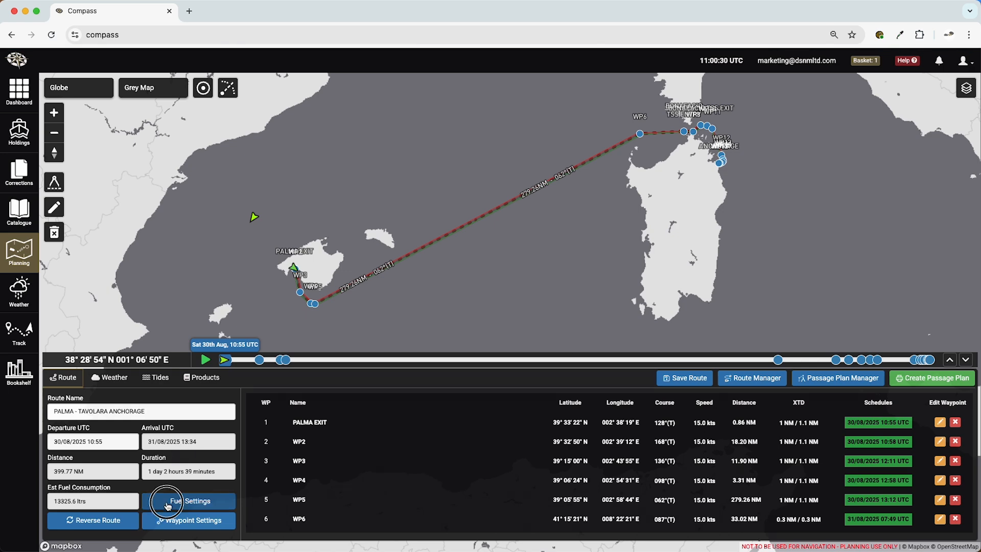
{"action": "left_click", "coordinate": [519, 160]}
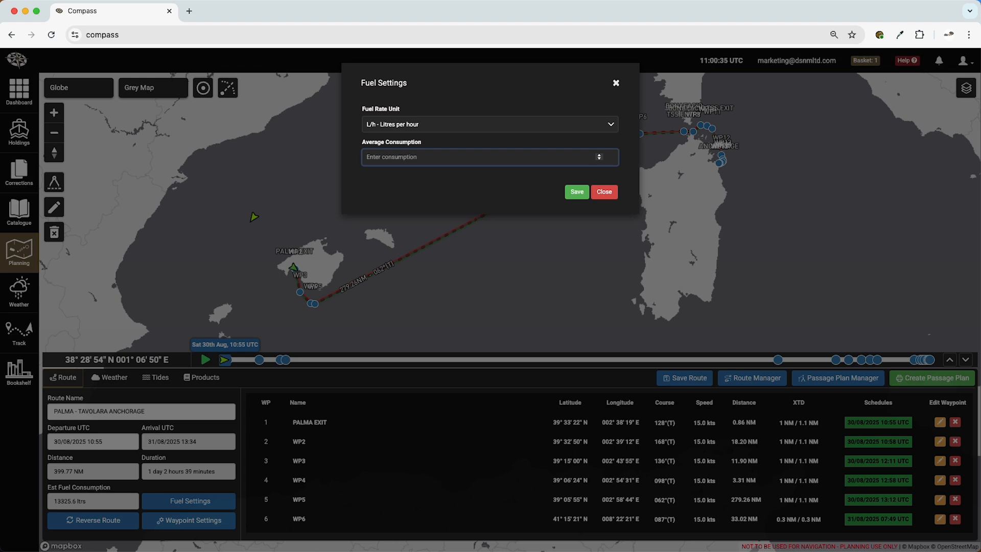
{"action": "left_click", "coordinate": [580, 194]}
- Review the route-saving dialog and the list of saved routes in the Route Manager, closing both without changes
{"action": "left_click", "coordinate": [685, 379]}
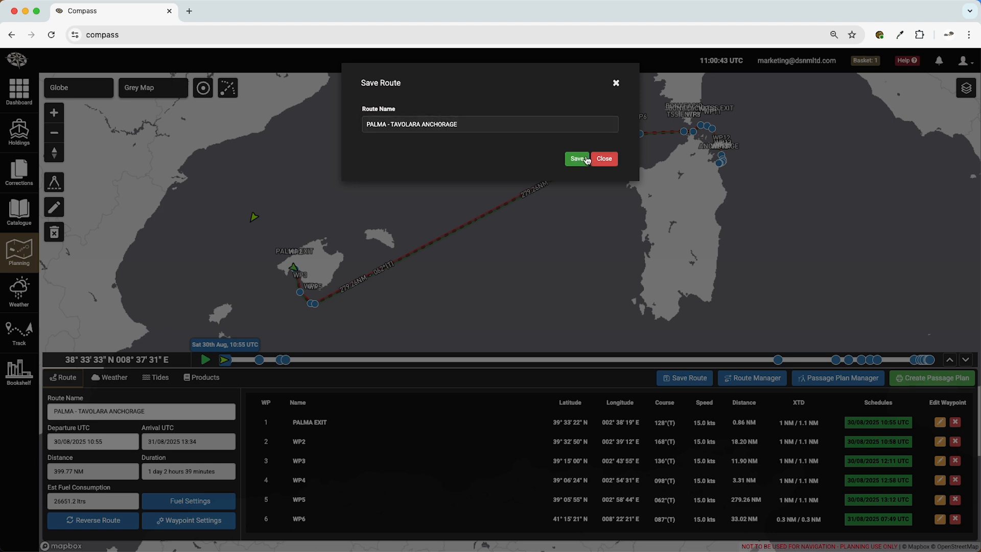
{"action": "left_click", "coordinate": [616, 83]}
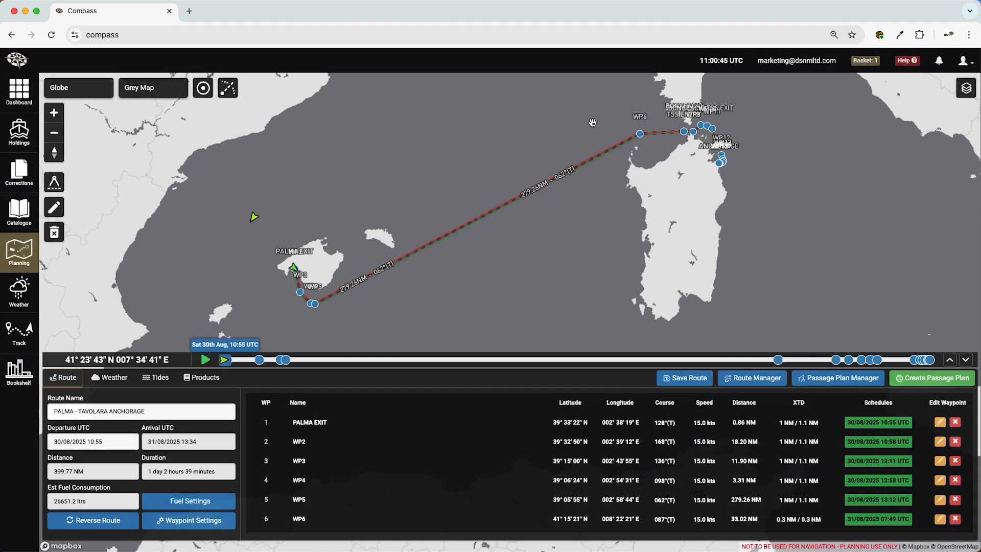
{"action": "left_click", "coordinate": [752, 378]}
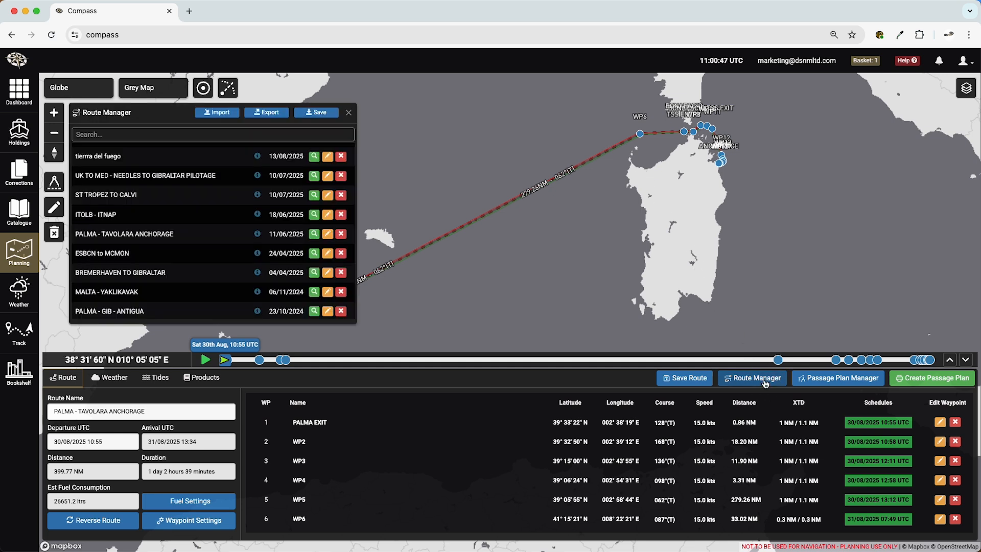
{"action": "left_click", "coordinate": [349, 113]}
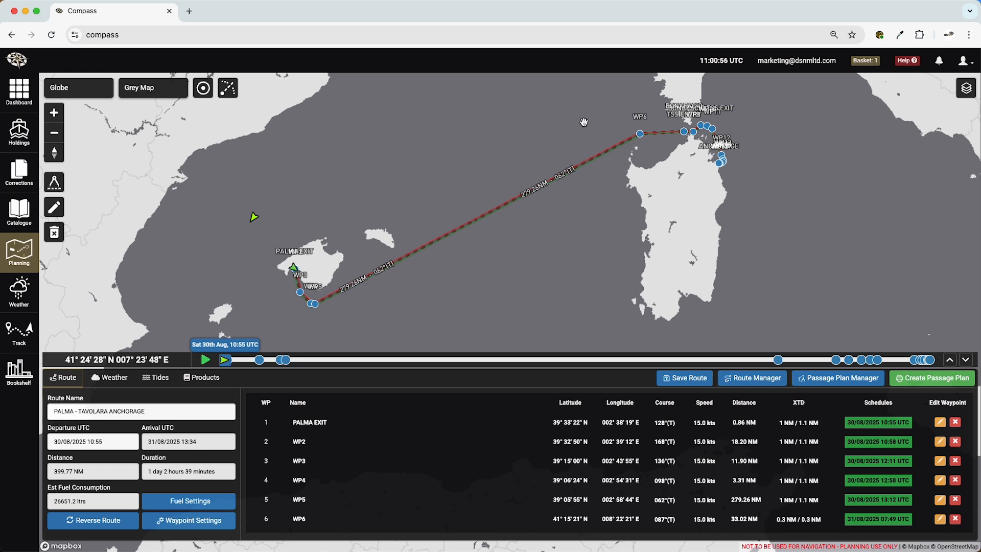
- Plot the Navarea III warnings on the map and read the warning marked off Italy's Adriatic coast
{"action": "left_click", "coordinate": [966, 90]}
{"action": "left_click", "coordinate": [885, 127]}
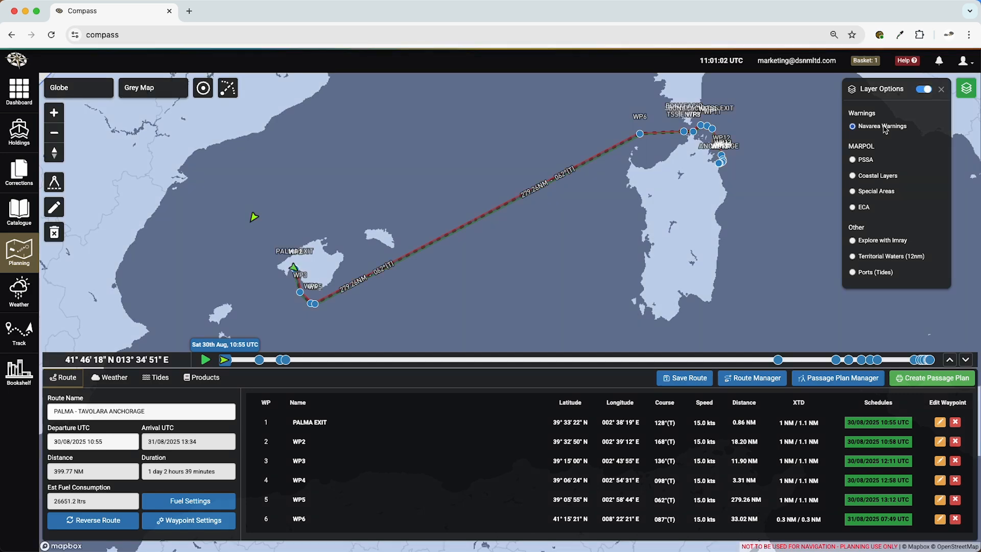
{"action": "scroll", "coordinate": [766, 199], "scroll_direction": "down", "scroll_amount": 5}
{"action": "left_click", "coordinate": [766, 200]}
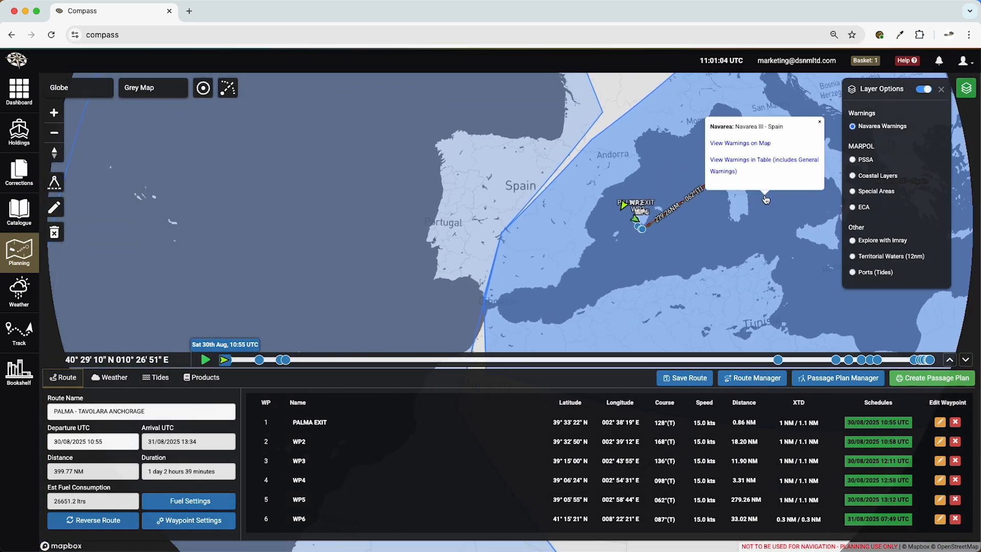
{"action": "left_click", "coordinate": [755, 146]}
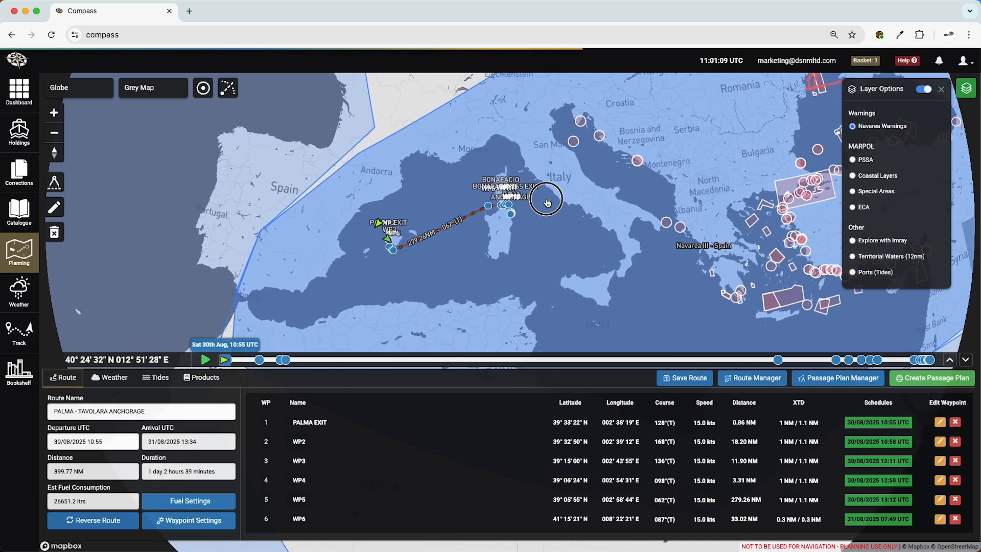
{"action": "left_click", "coordinate": [573, 143]}
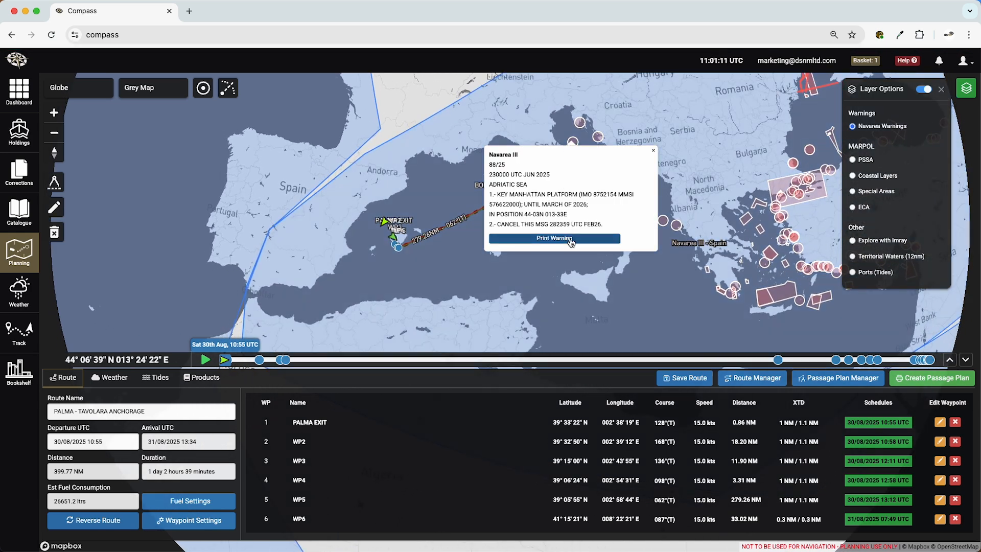
{"action": "left_click", "coordinate": [654, 152]}
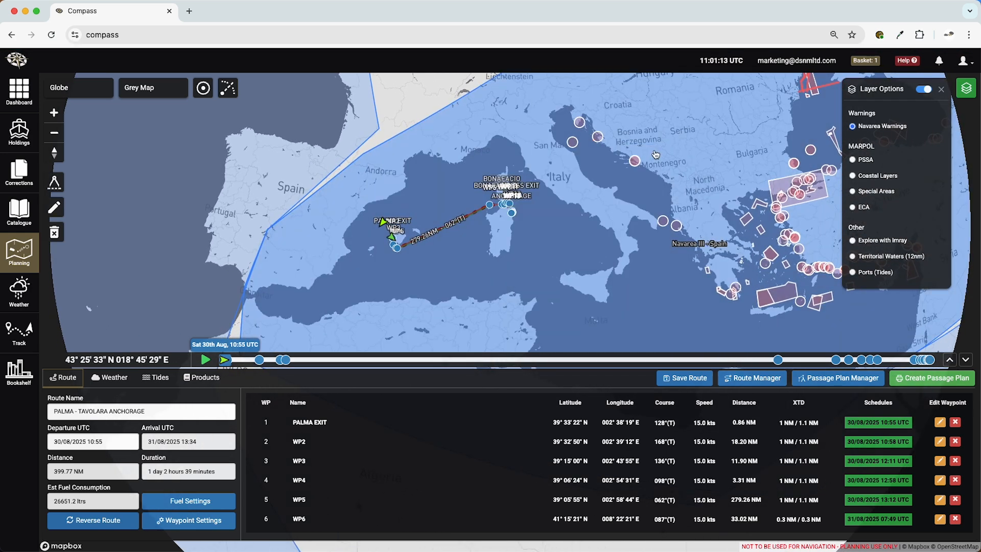
- View the MARPOL overlays PSSA, Special Areas and ECA on the map one after another
{"action": "left_click", "coordinate": [852, 161]}
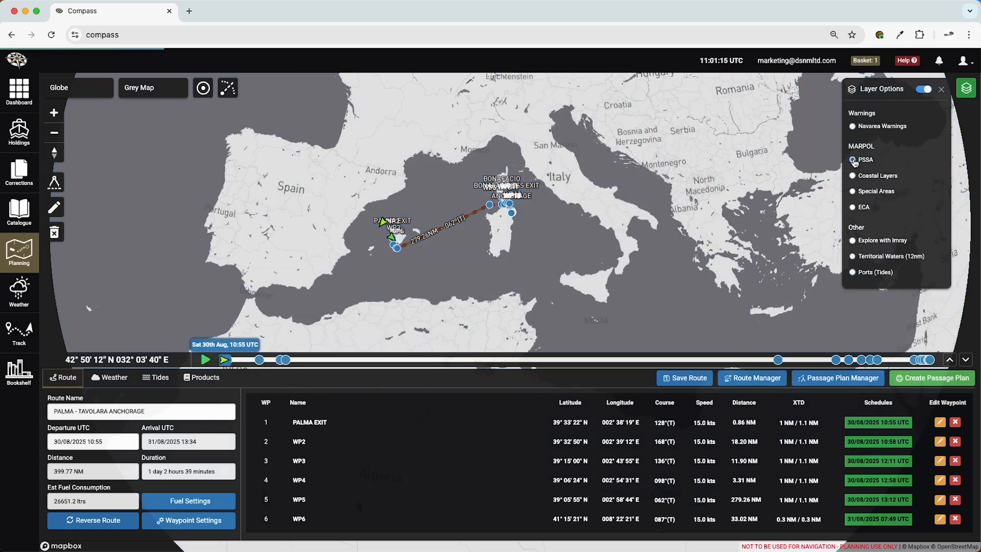
{"action": "left_click", "coordinate": [854, 192]}
{"action": "left_click", "coordinate": [853, 208]}
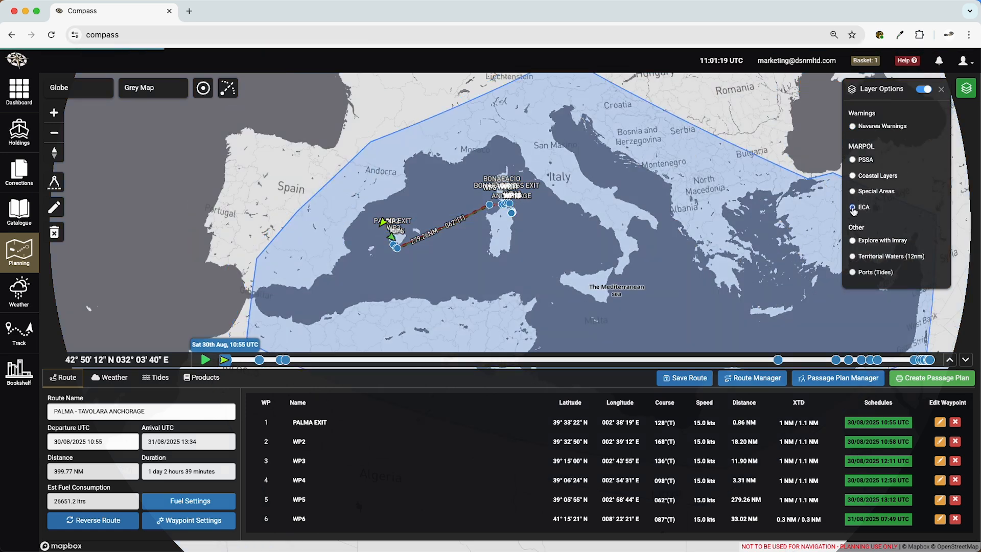
- Show the MARPOL Coastal Layers and examine the additional MARPOL information for a point in the sea southeast of Mallorca
{"action": "left_click", "coordinate": [853, 176]}
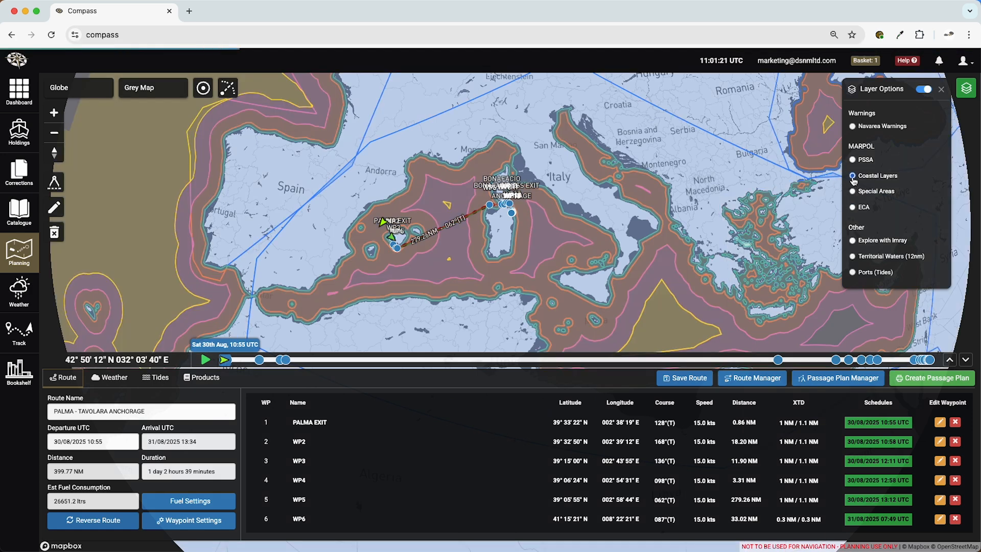
{"action": "scroll", "coordinate": [413, 256], "scroll_direction": "up", "scroll_amount": 5}
{"action": "scroll", "coordinate": [408, 254], "scroll_direction": "up", "scroll_amount": 5}
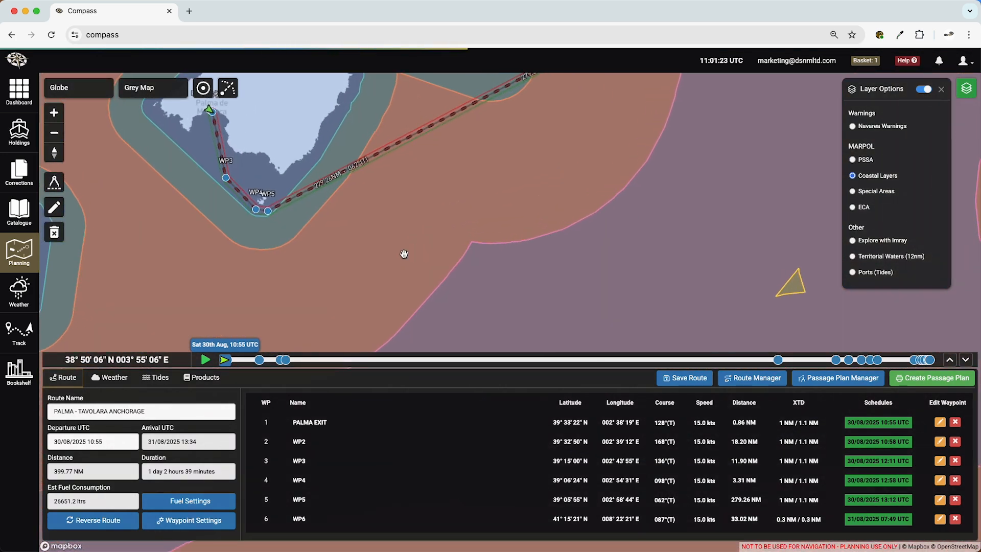
{"action": "left_click", "coordinate": [353, 244]}
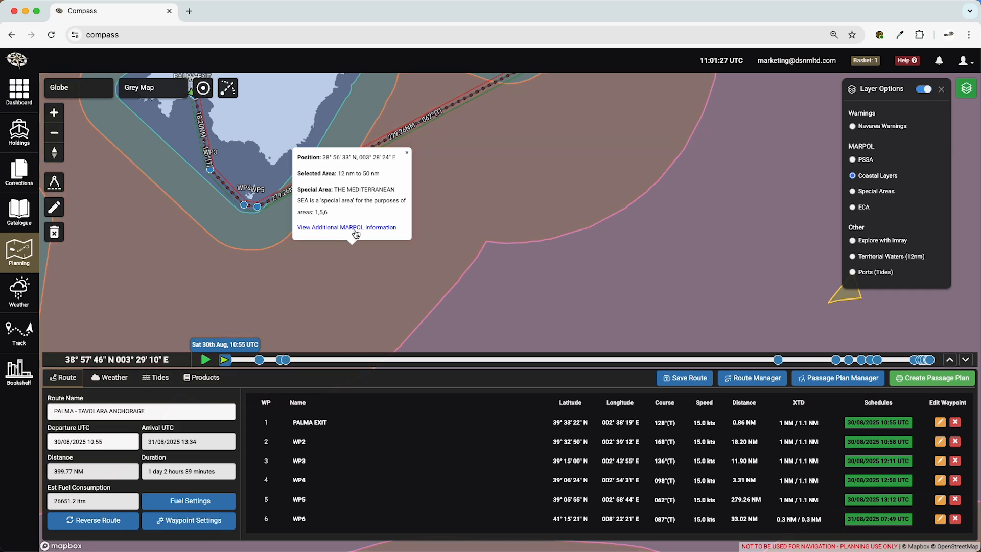
{"action": "left_click", "coordinate": [356, 229]}
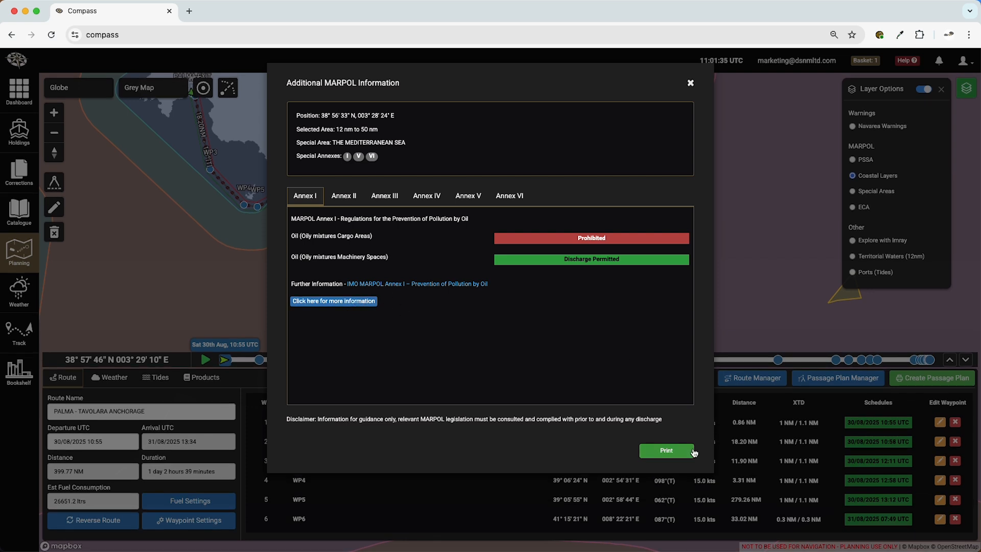
{"action": "left_click", "coordinate": [690, 83]}
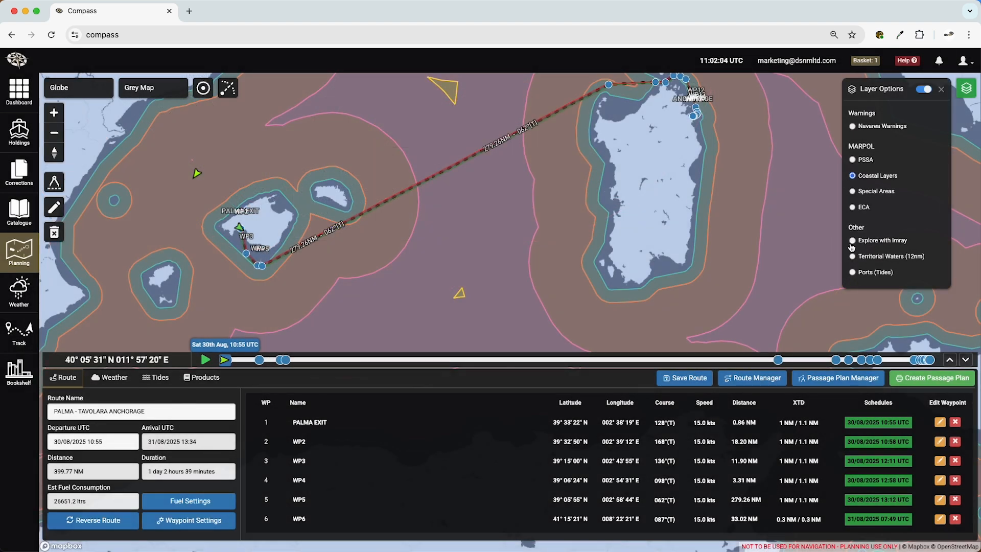
- Show the Explore with Imray layer and read the Baia dello Spalmatore entry near the route's final anchorage
{"action": "left_click", "coordinate": [852, 244]}
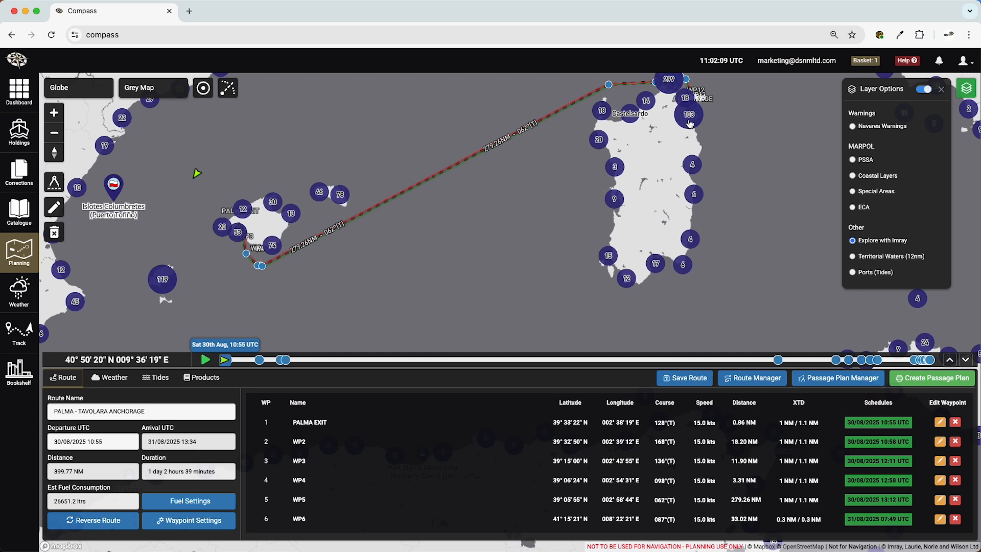
{"action": "left_click", "coordinate": [690, 121]}
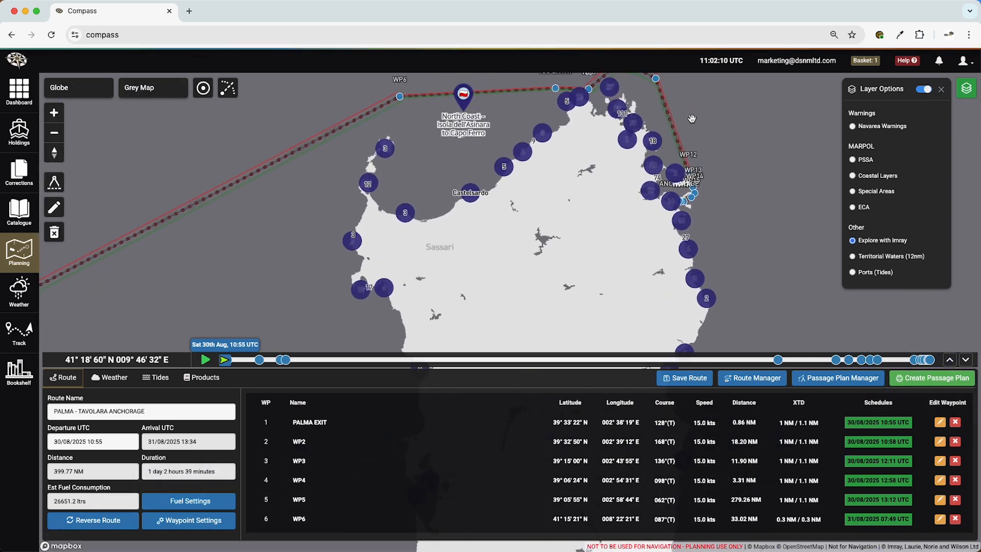
{"action": "left_click", "coordinate": [651, 189]}
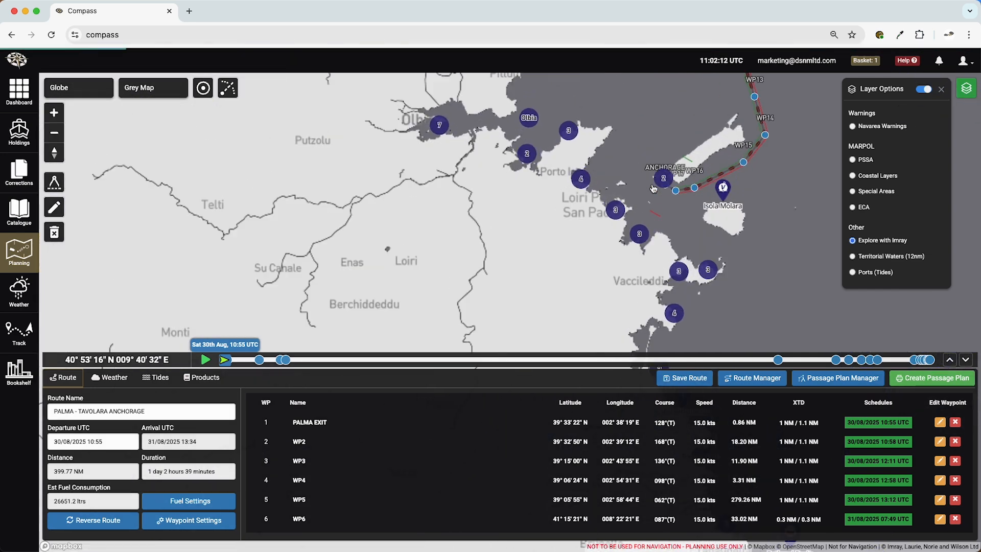
{"action": "left_click", "coordinate": [654, 188]}
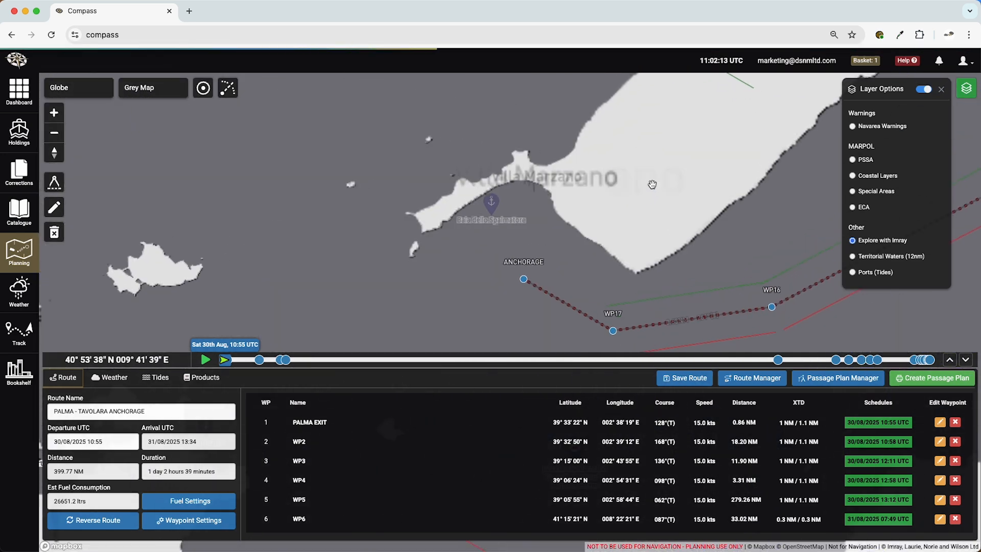
{"action": "left_click", "coordinate": [493, 203]}
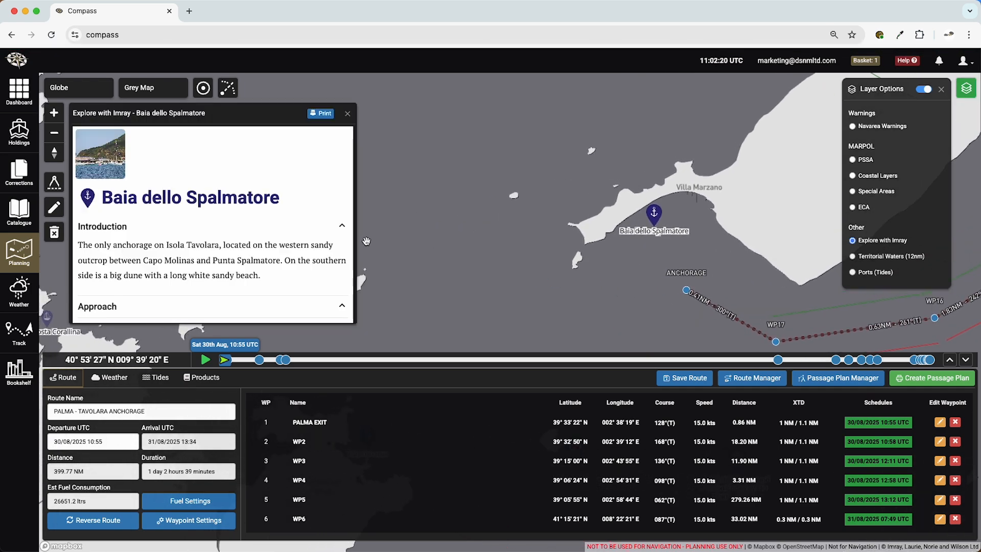
{"action": "scroll", "coordinate": [324, 243], "scroll_direction": "down", "scroll_amount": 3}
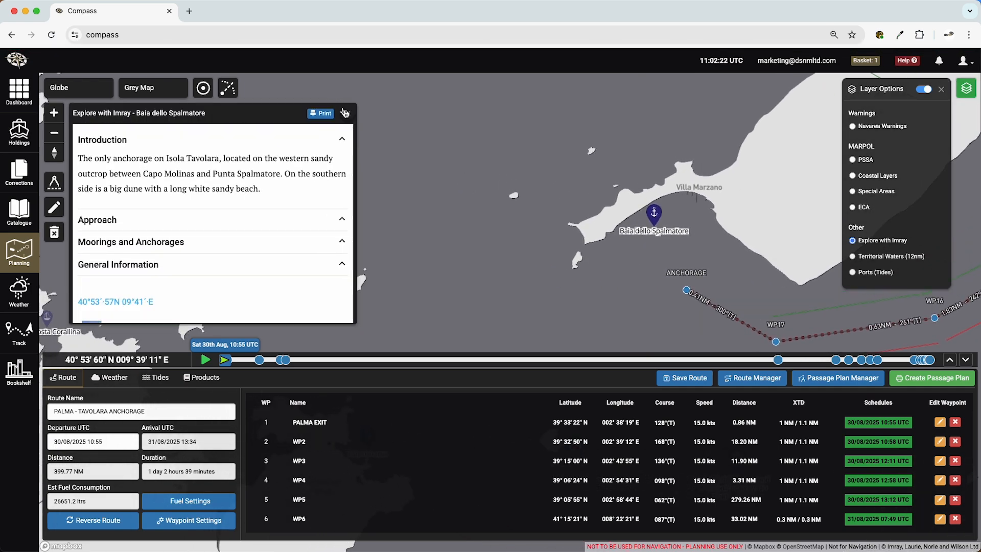
{"action": "left_click", "coordinate": [348, 114]}
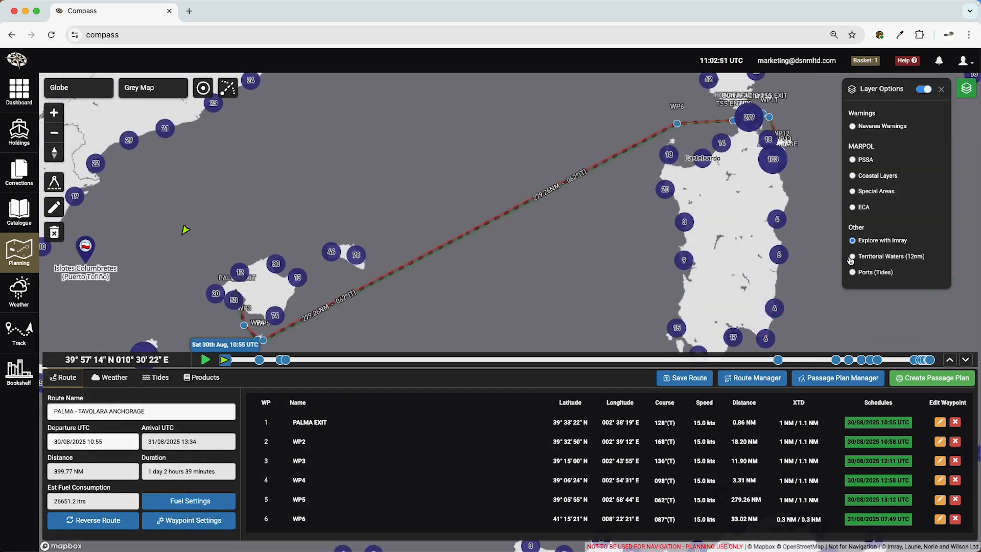
- Show the Territorial Waters (12nm) layer and check whose territory covers the waters west of Sardinia, southwest of Corsica and around Mallorca
{"action": "left_click", "coordinate": [852, 257]}
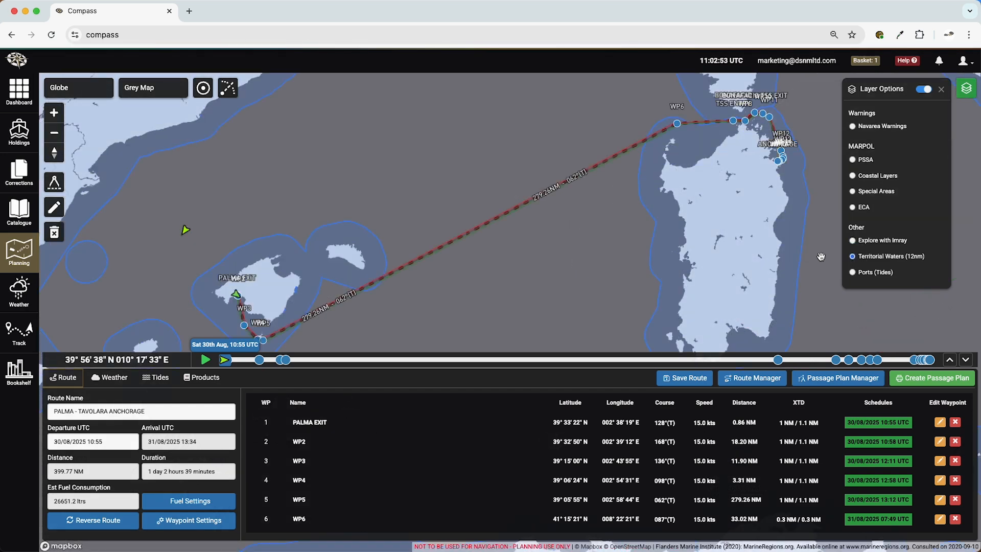
{"action": "left_click", "coordinate": [670, 235]}
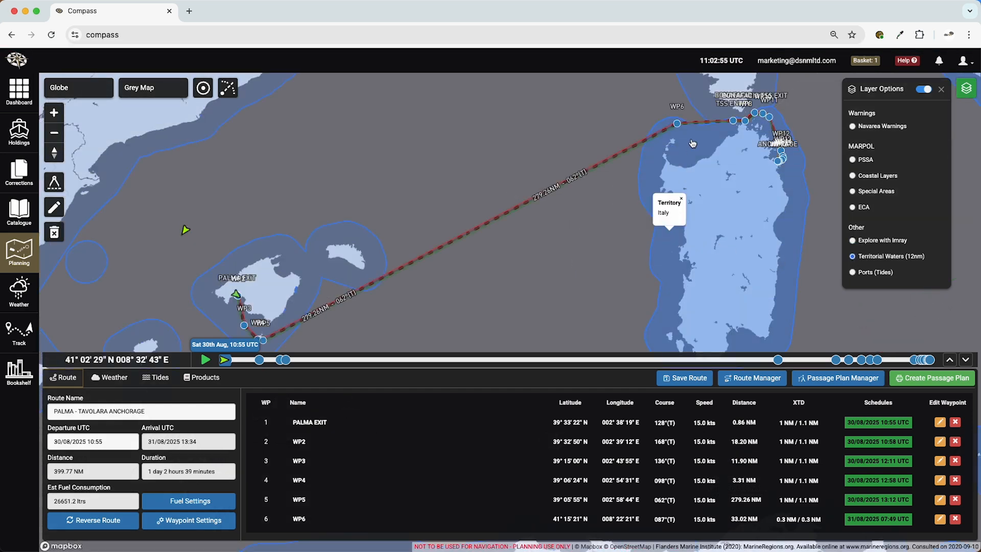
{"action": "left_click", "coordinate": [694, 102]}
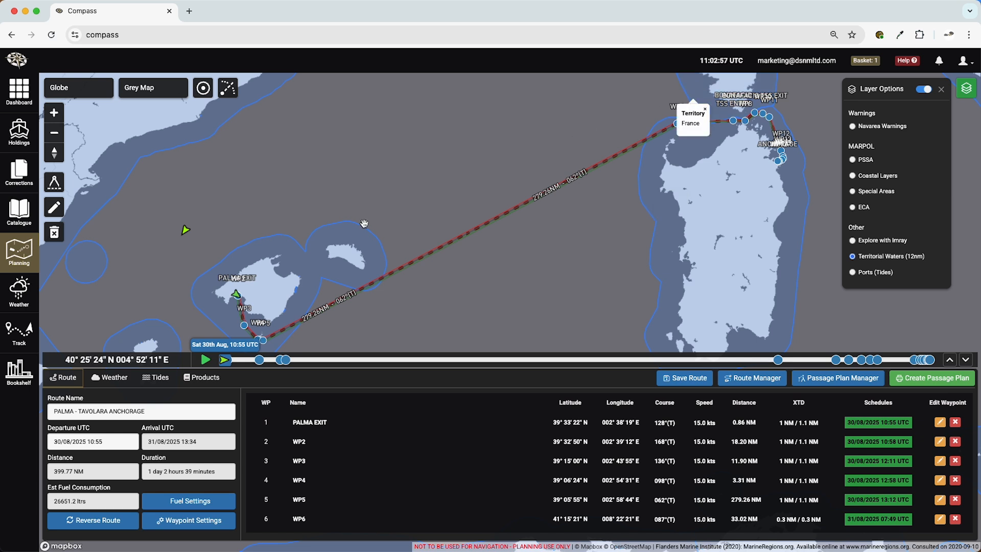
{"action": "left_click", "coordinate": [222, 289]}
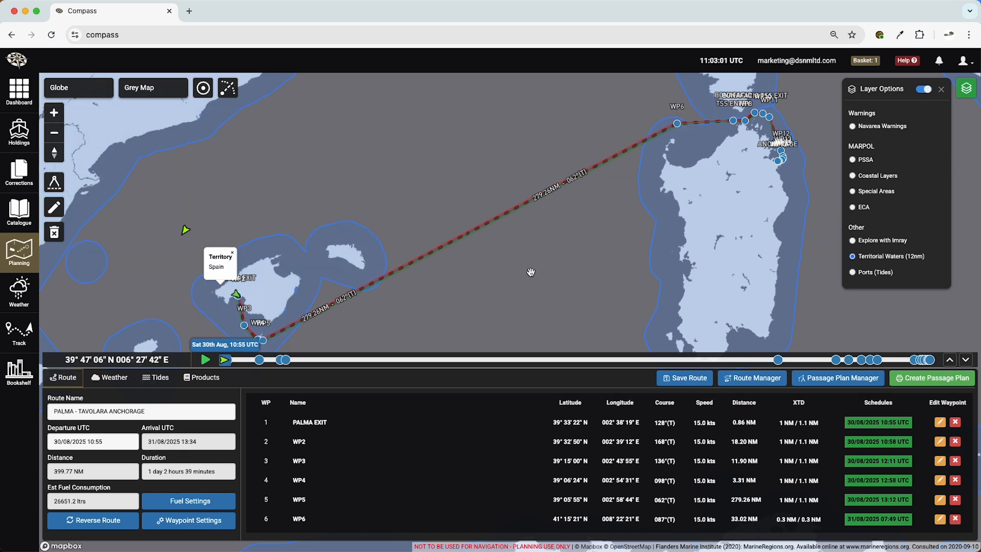
- Show the Ports (Tides) layer and read the tide times for Golfo Aranci on Sardinia's northeast coast
{"action": "left_click", "coordinate": [866, 275]}
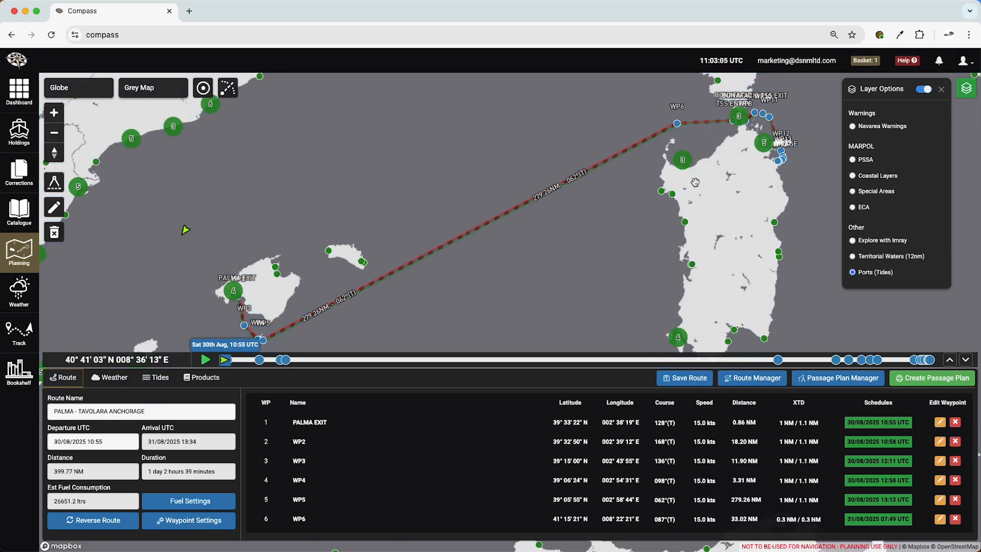
{"action": "scroll", "coordinate": [764, 165], "scroll_direction": "up", "scroll_amount": 5}
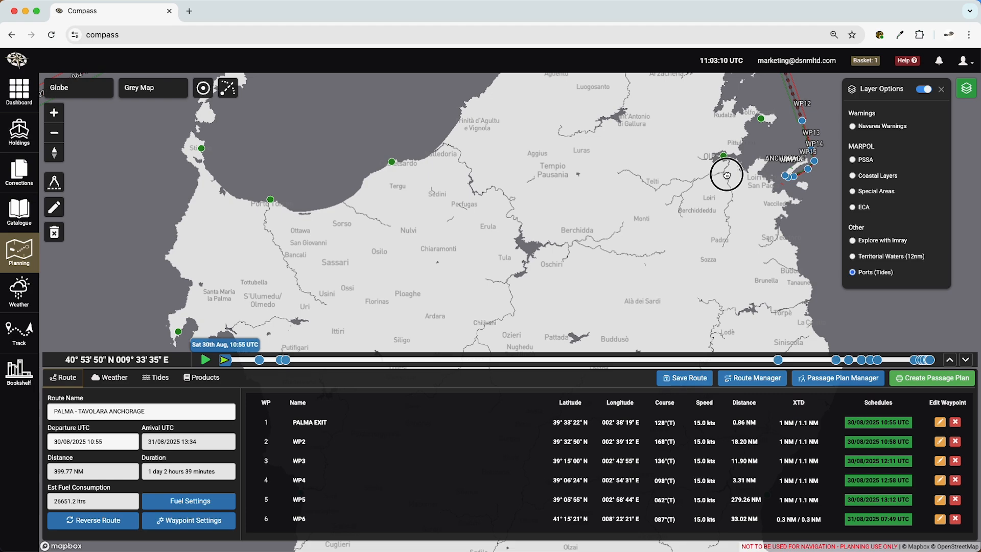
{"action": "left_click", "coordinate": [708, 136]}
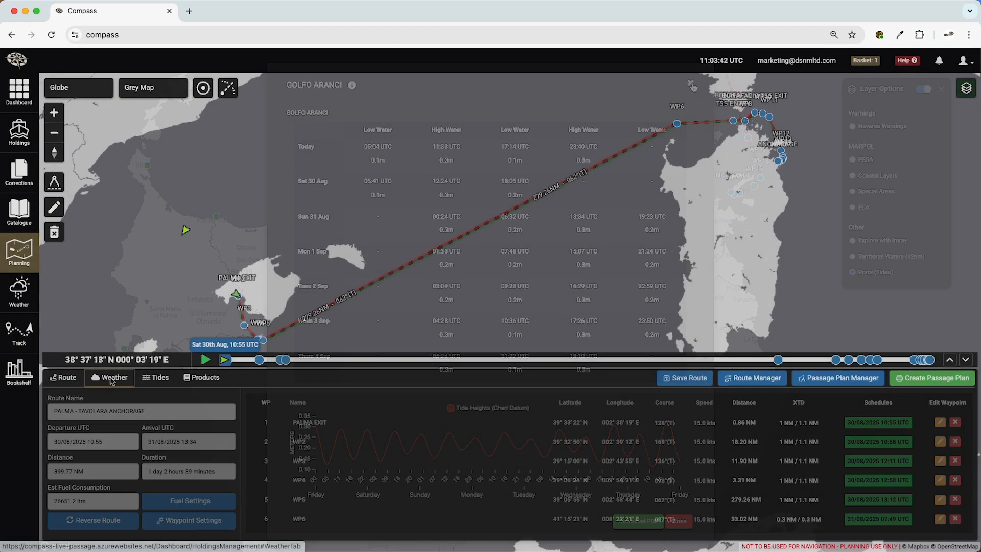
- Display the route's wind forecast with particles turned on, try the wind barbs, and view the Waves and Cloud Cover overlays
{"action": "left_click", "coordinate": [111, 381]}
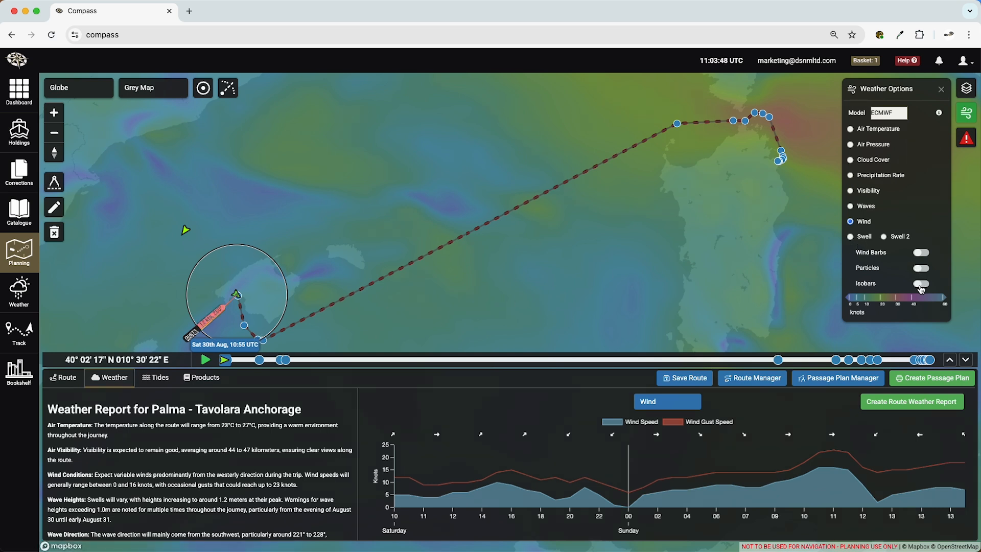
{"action": "left_click", "coordinate": [921, 269]}
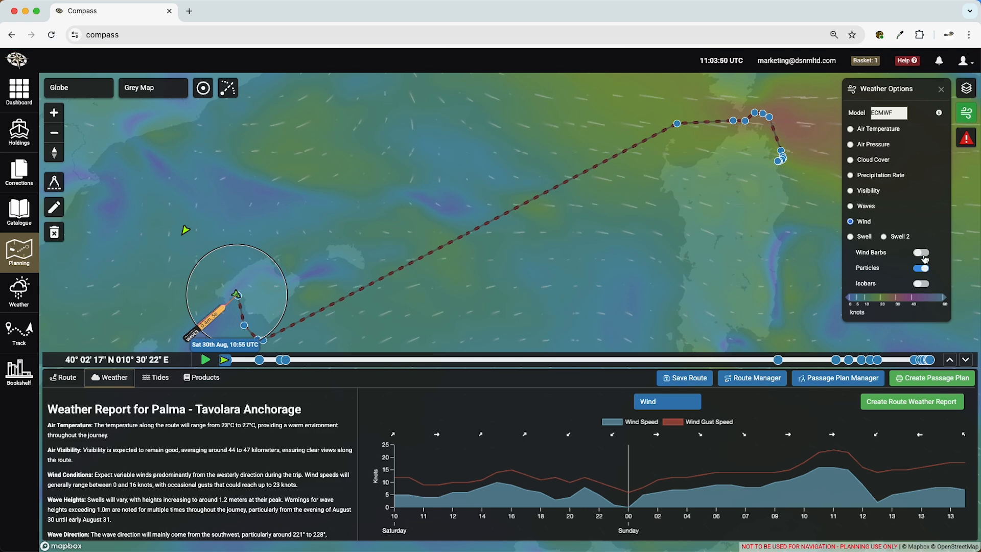
{"action": "left_click", "coordinate": [923, 253]}
{"action": "left_click", "coordinate": [850, 206]}
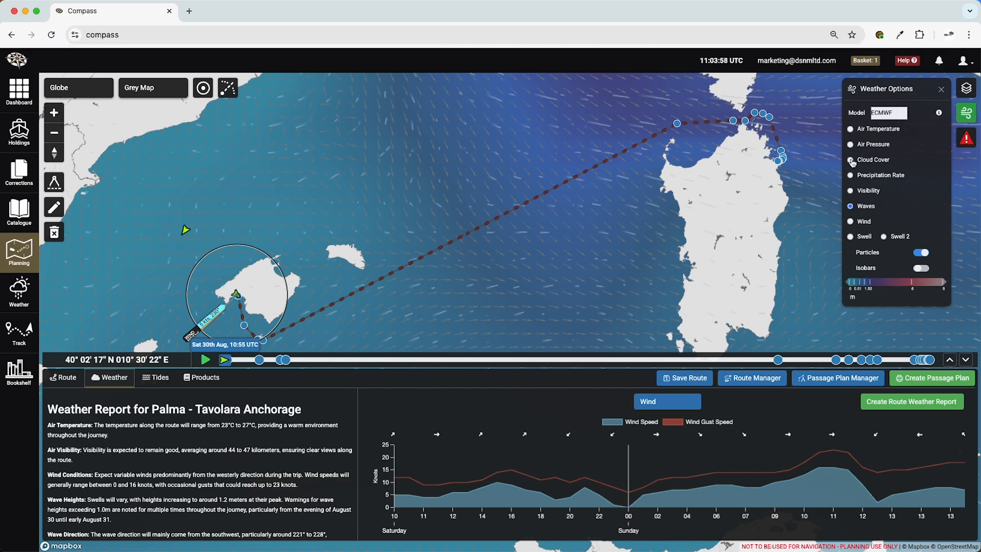
{"action": "left_click", "coordinate": [851, 160]}
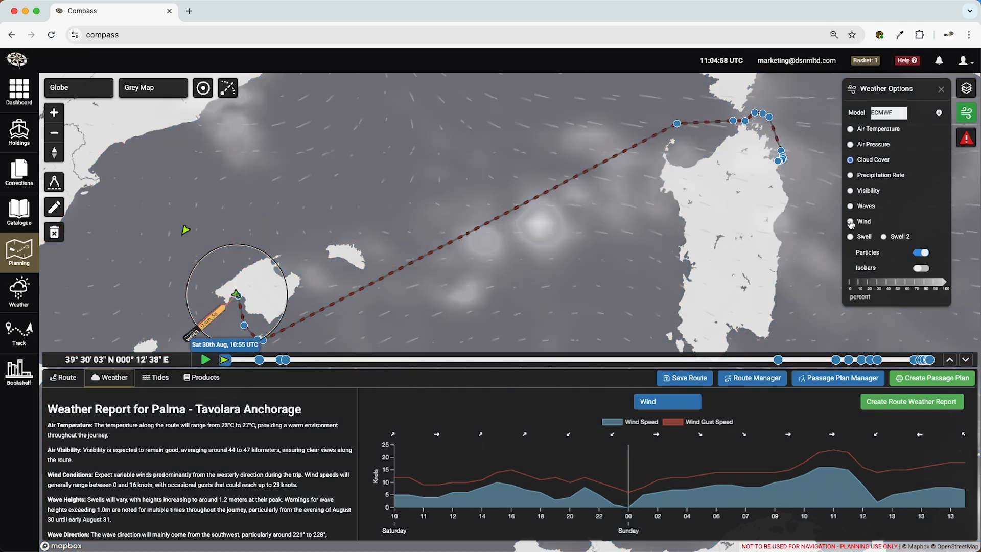
- Return to the Wind overlay and preview it along the voyage timeline, bringing the vessel back to the departure point
{"action": "left_click", "coordinate": [851, 222]}
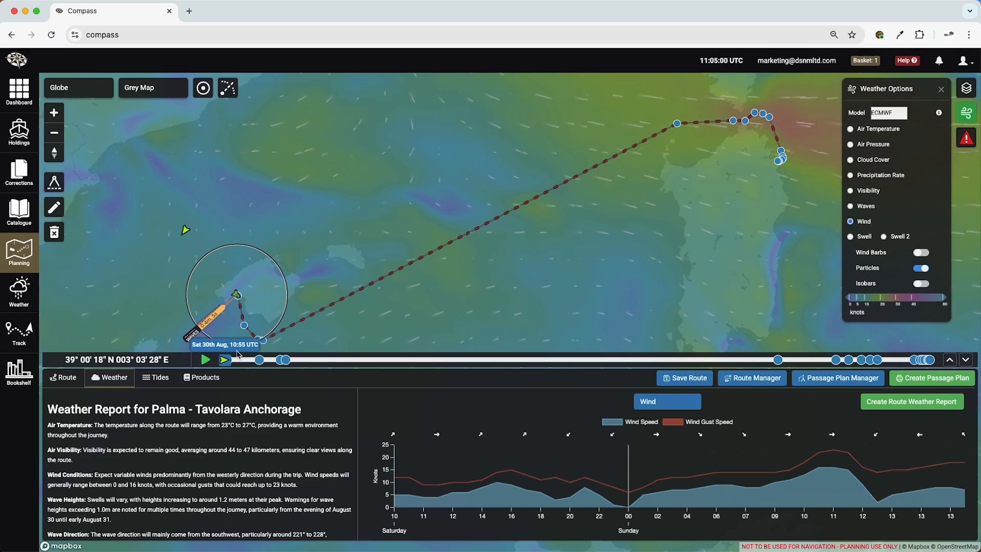
{"action": "left_click_drag", "start_coordinate": [227, 364], "coordinate": [390, 367]}
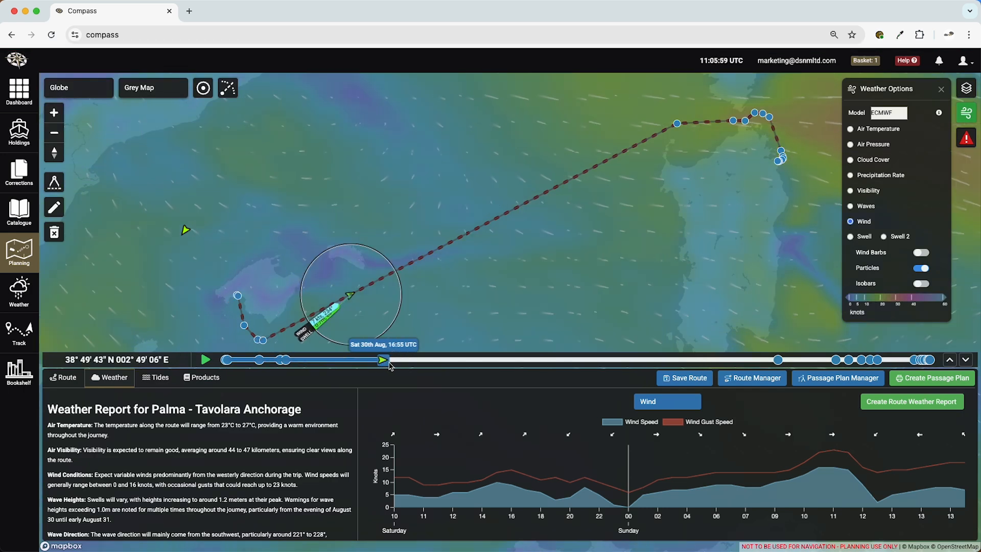
{"action": "left_click_drag", "start_coordinate": [653, 362], "coordinate": [225, 368]}
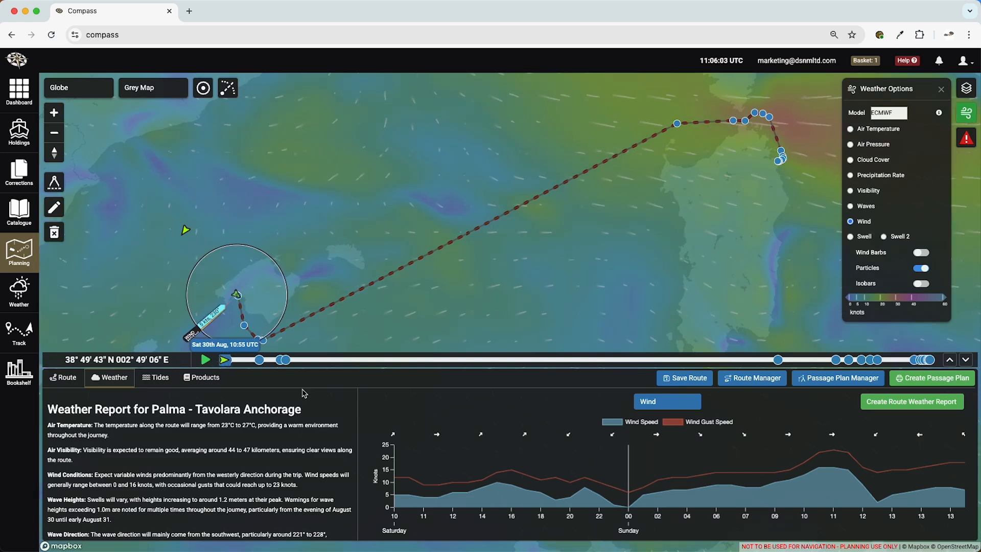
- Read through the written weather report for the Palma - Tavolara Anchorage route
{"action": "scroll", "coordinate": [284, 430], "scroll_direction": "down", "scroll_amount": 3}
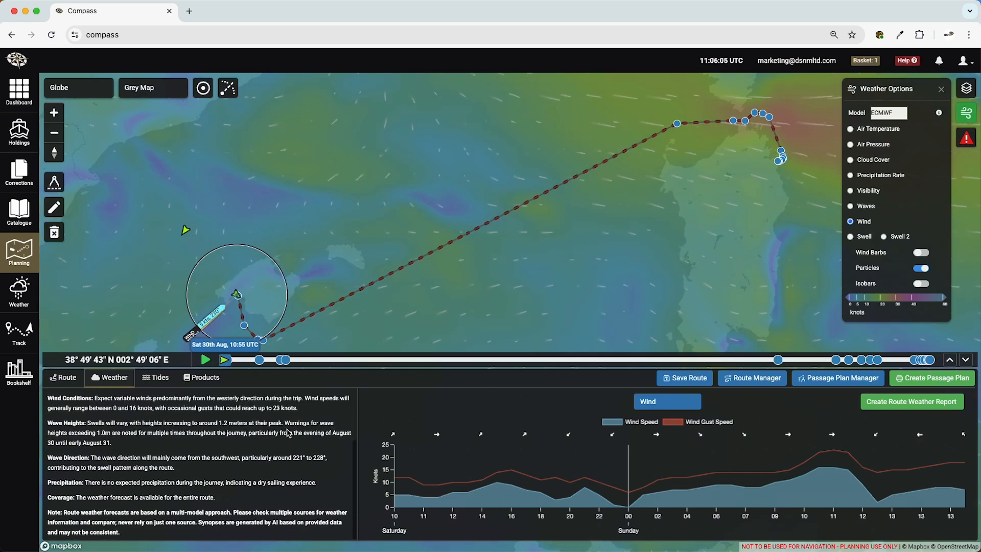
{"action": "scroll", "coordinate": [289, 433], "scroll_direction": "up", "scroll_amount": 3}
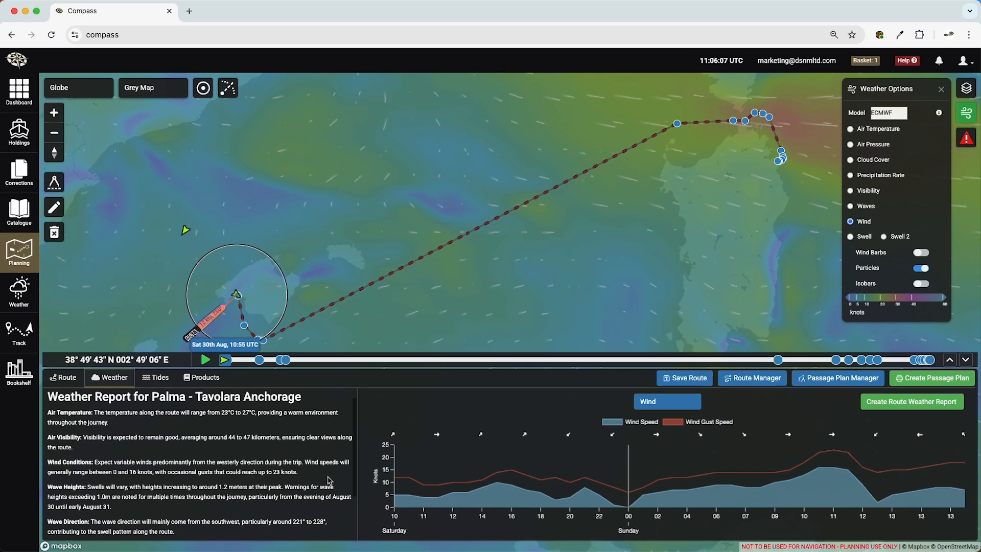
{"action": "scroll", "coordinate": [328, 480], "scroll_direction": "down", "scroll_amount": 3}
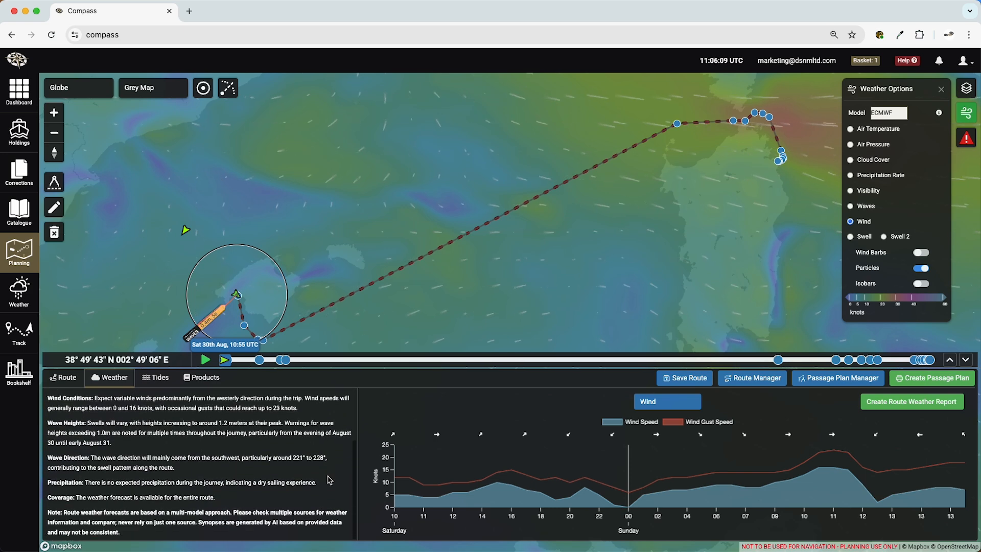
{"action": "scroll", "coordinate": [329, 480], "scroll_direction": "up", "scroll_amount": 3}
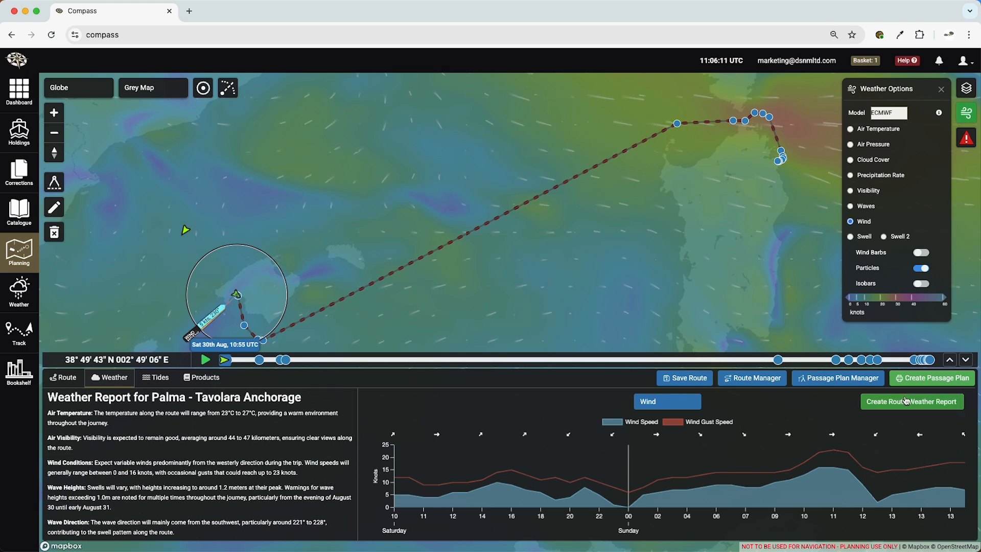
- Create a route weather report with the AI synopsis, map and all weather data options included, and close the report dialog
{"action": "left_click", "coordinate": [906, 401]}
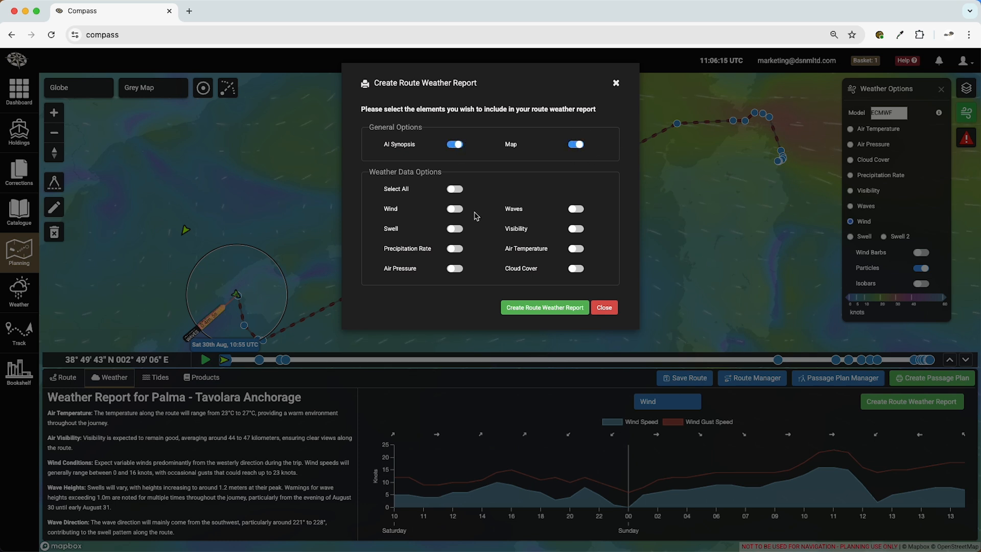
{"action": "left_click", "coordinate": [456, 209]}
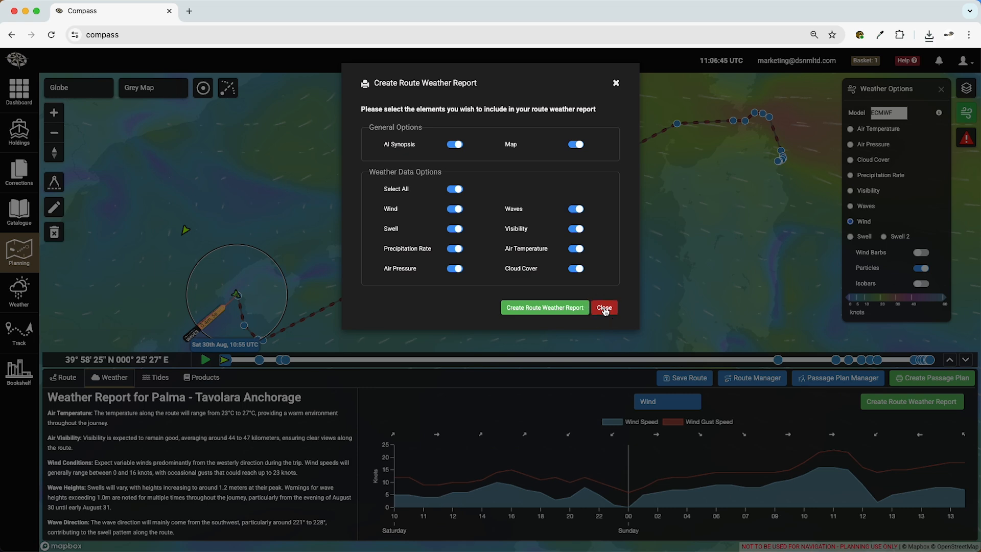
{"action": "left_click", "coordinate": [605, 308]}
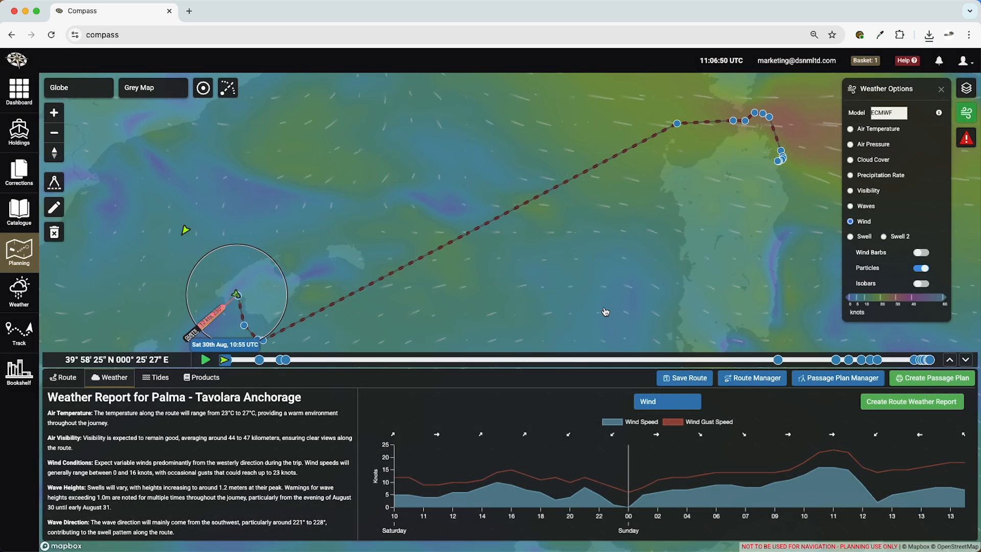
- Enable route warnings with limits of 9 and 20 kts wind, 14 and 28 kts gusts, and 0.7 and 1.9 m waves, and save them
{"action": "left_click", "coordinate": [942, 92]}
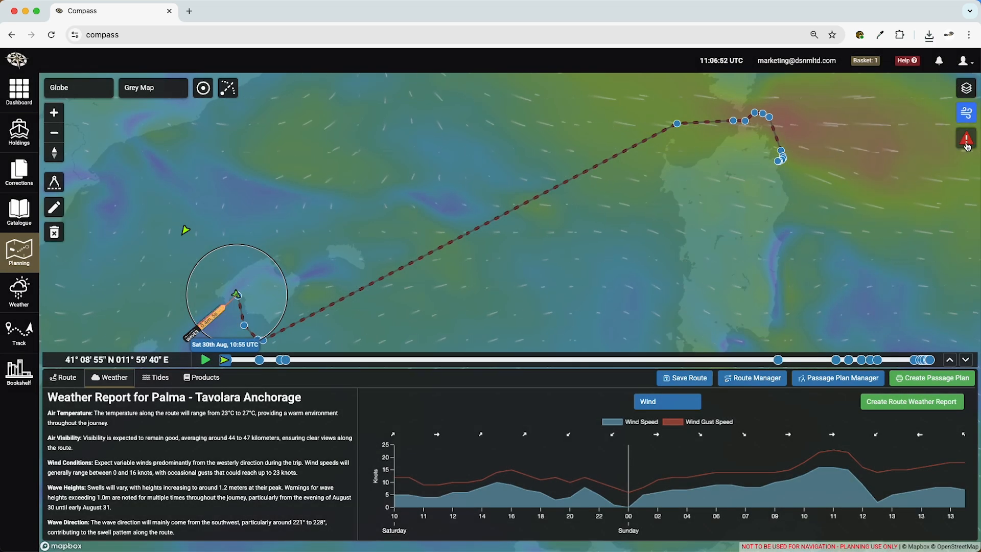
{"action": "left_click", "coordinate": [966, 142]}
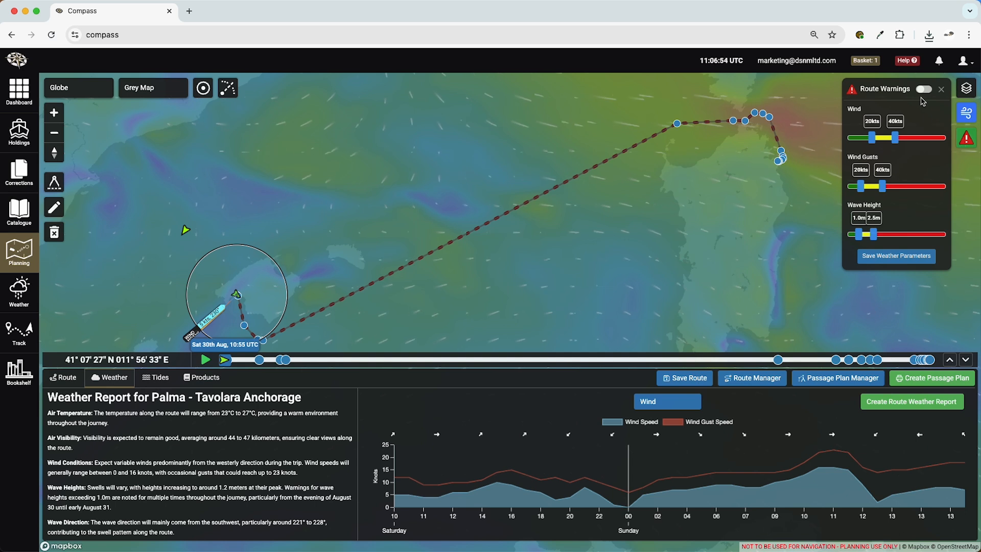
{"action": "left_click", "coordinate": [924, 89]}
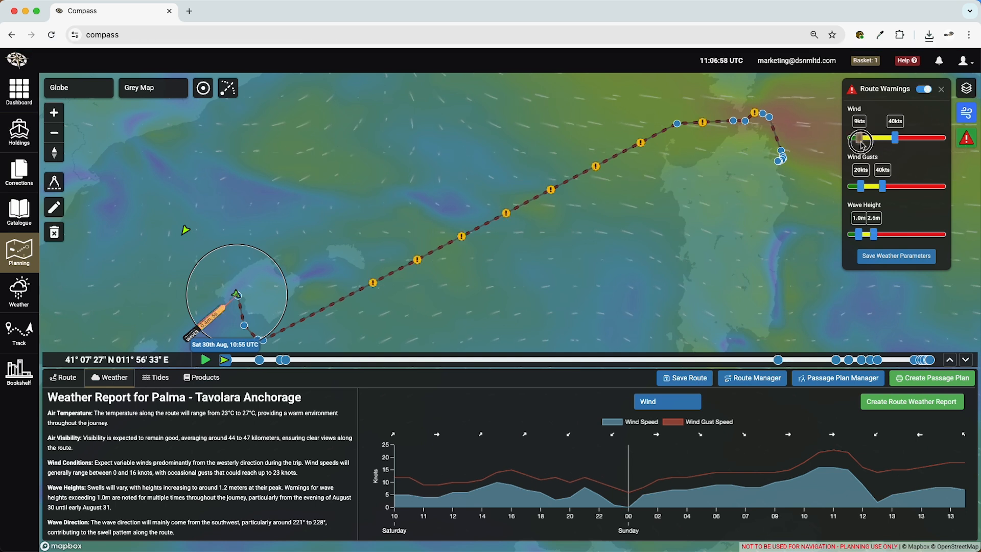
{"action": "left_click_drag", "start_coordinate": [896, 138], "coordinate": [875, 144]}
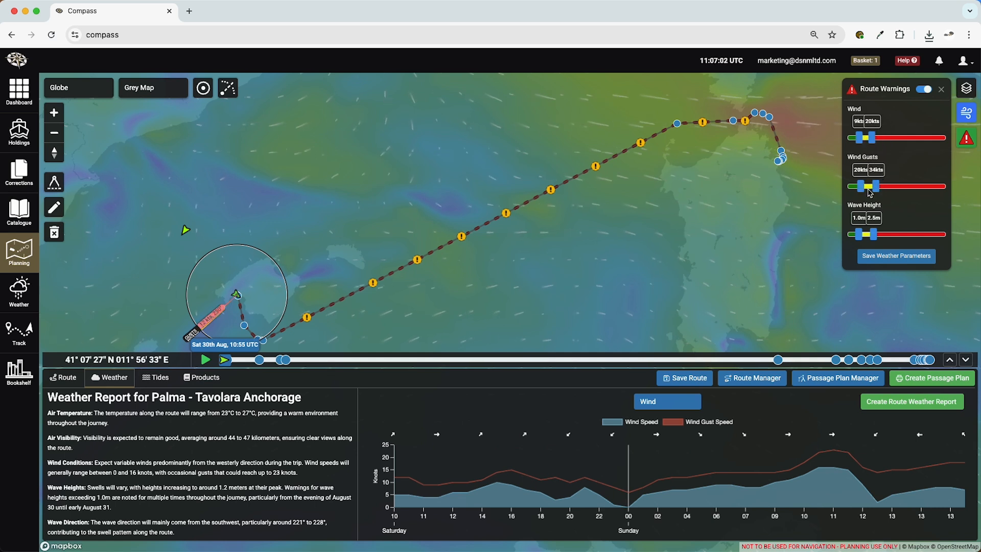
{"action": "left_click_drag", "start_coordinate": [861, 187], "coordinate": [859, 189]}
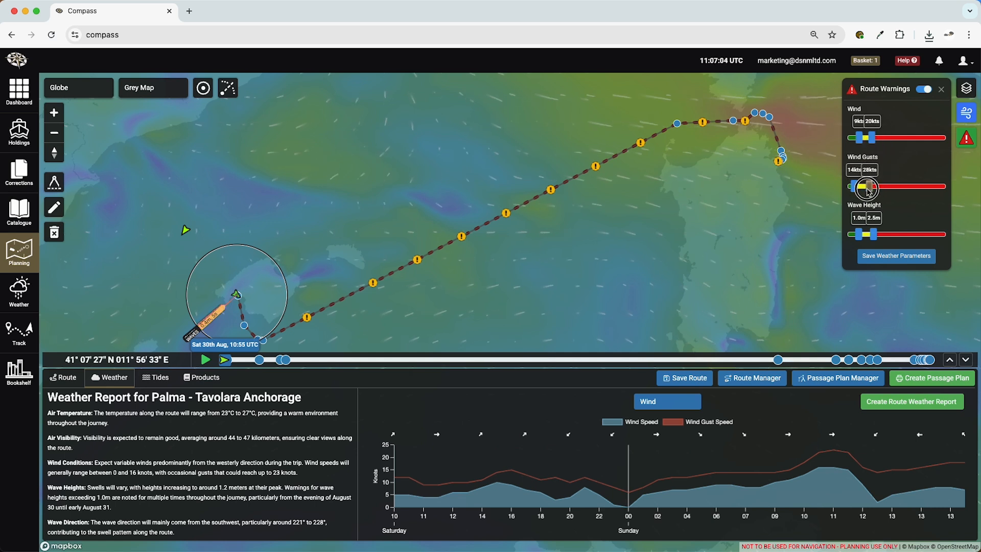
{"action": "left_click_drag", "start_coordinate": [861, 234], "coordinate": [869, 236]}
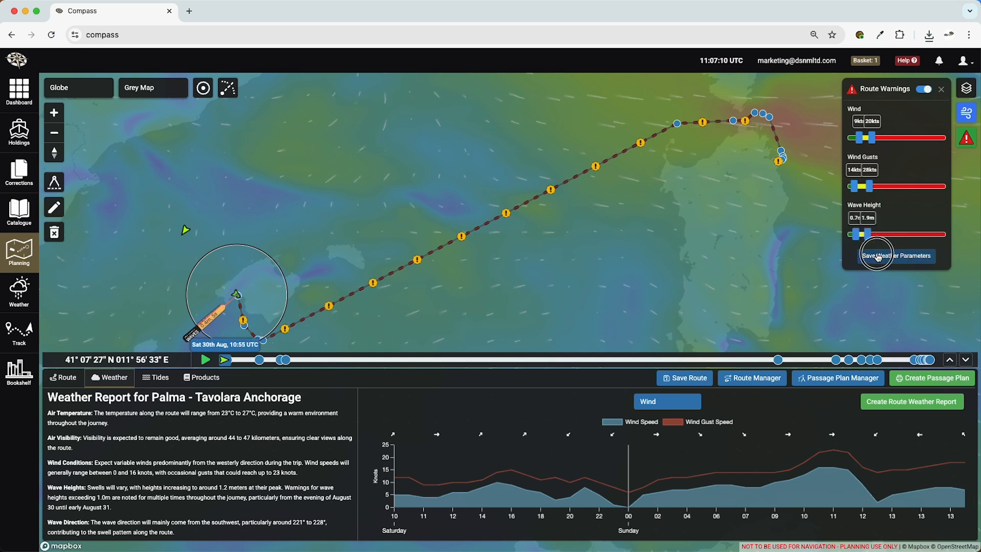
{"action": "left_click", "coordinate": [871, 256]}
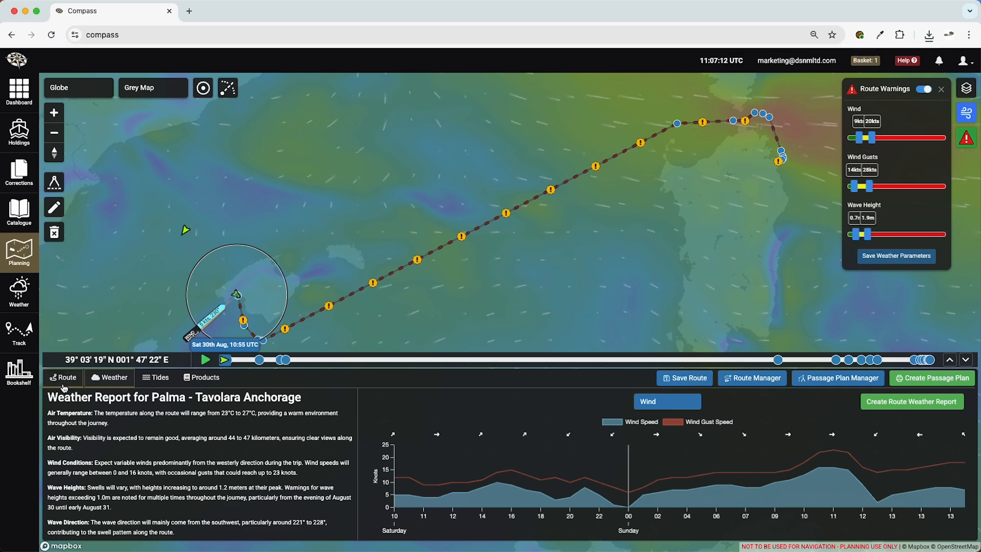
- Set the departure date to 31/08/2025, keeping 10:55 UTC, and check the weather and warnings along the route for that date
{"action": "left_click", "coordinate": [64, 382]}
{"action": "left_click", "coordinate": [116, 443]}
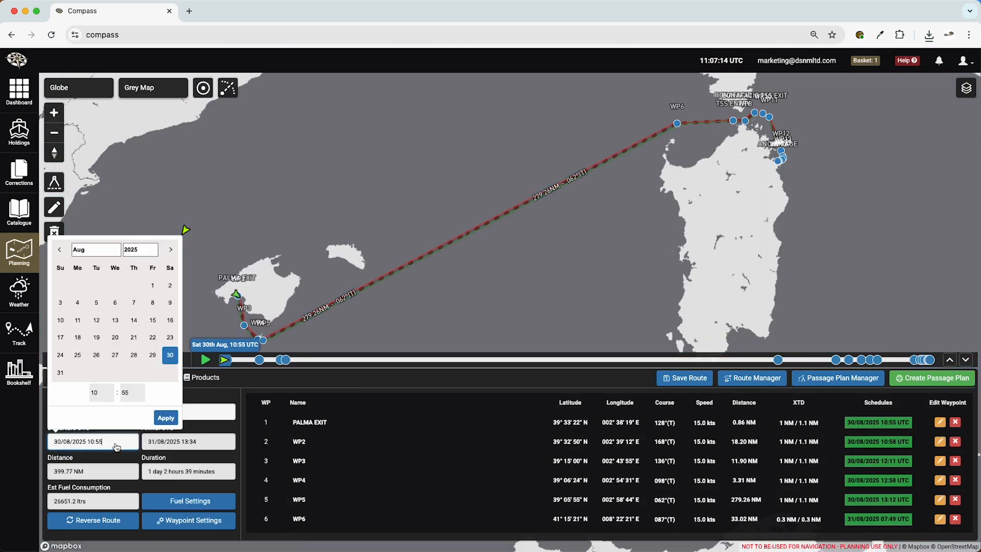
{"action": "left_click", "coordinate": [60, 373]}
{"action": "left_click", "coordinate": [165, 418]}
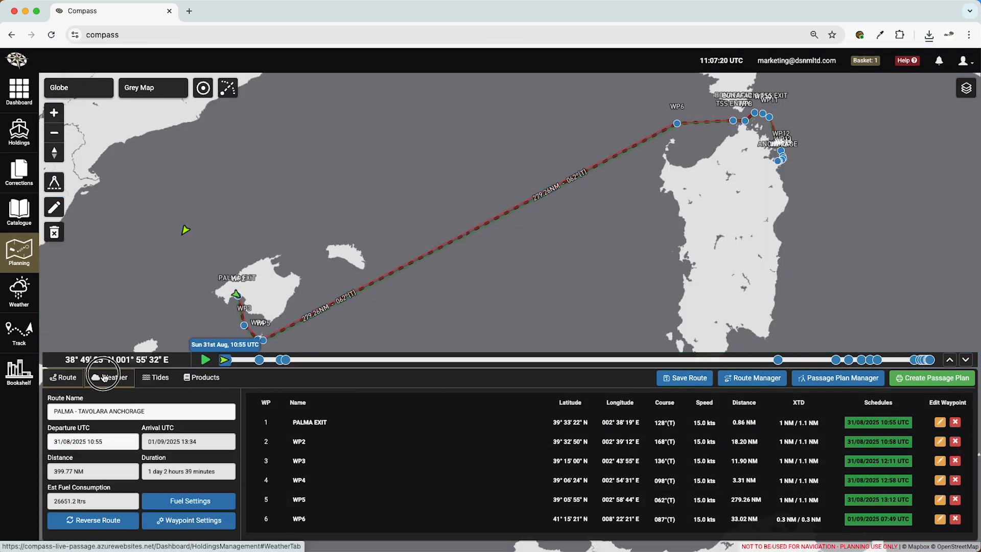
{"action": "left_click", "coordinate": [110, 378]}
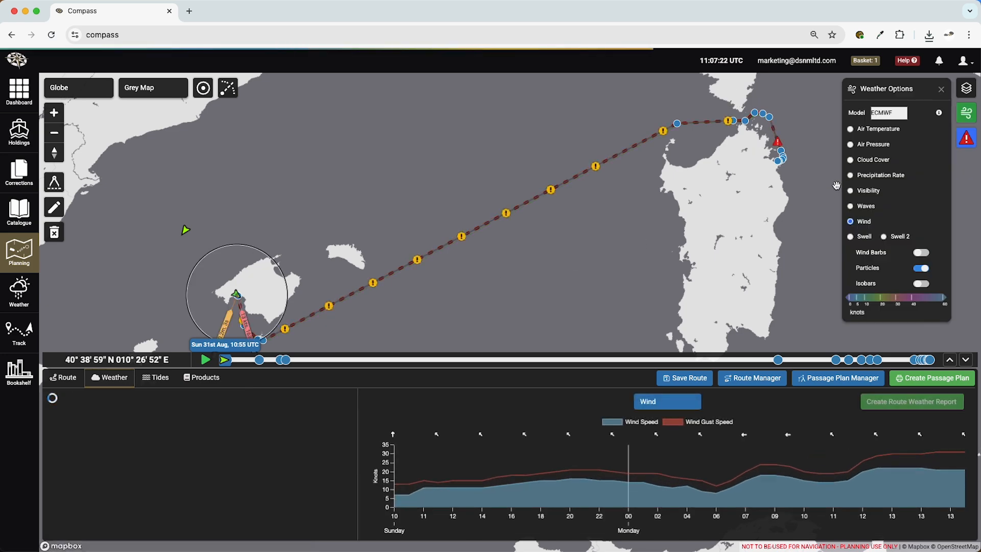
{"action": "mouse_move", "coordinate": [783, 145]}
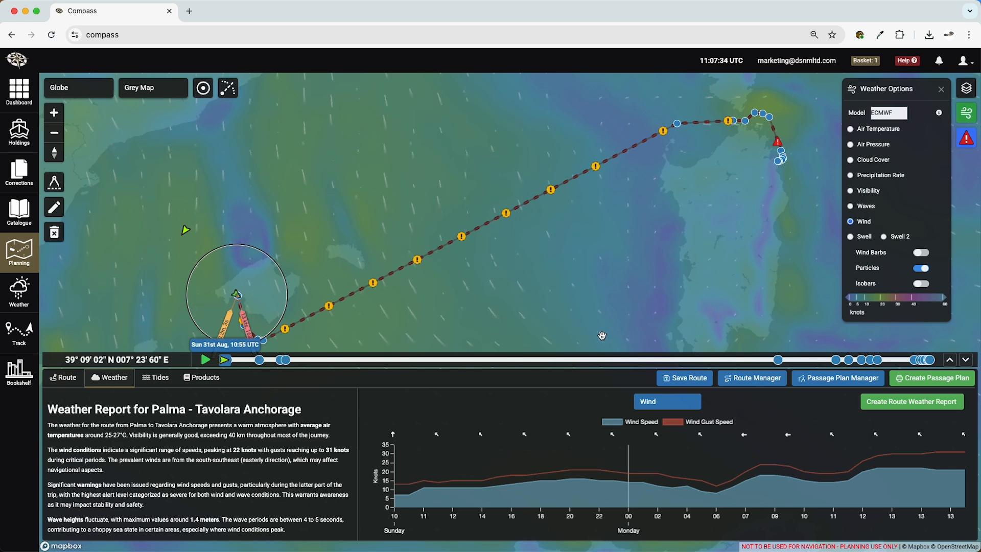
- View the route's departure tides and arrival tides, and return to the departure tides
{"action": "left_click", "coordinate": [167, 383]}
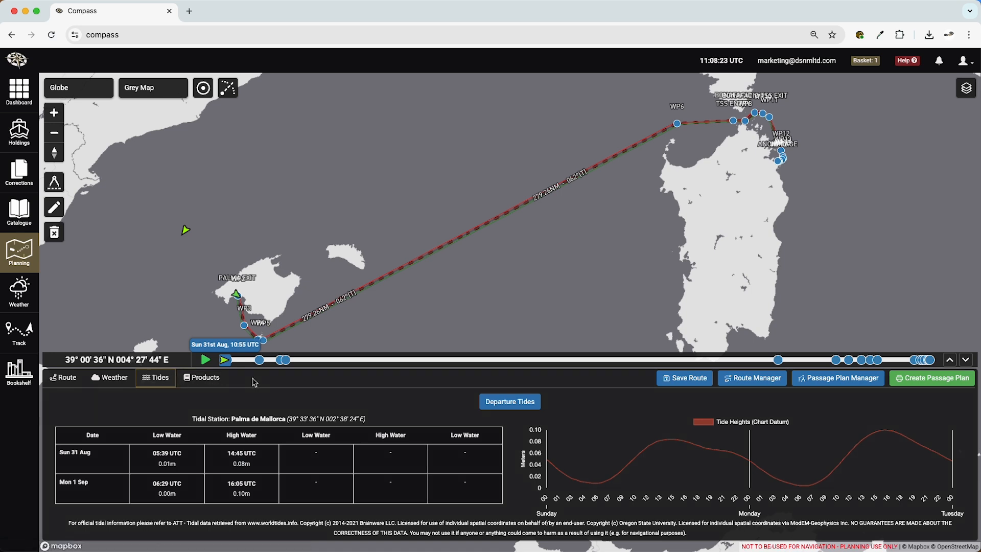
{"action": "left_click", "coordinate": [532, 406]}
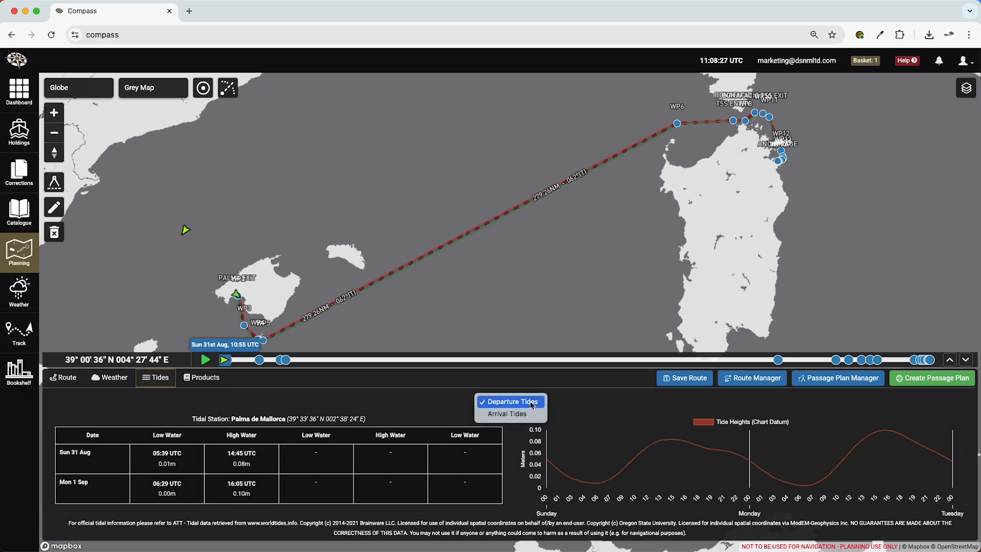
{"action": "left_click", "coordinate": [525, 415]}
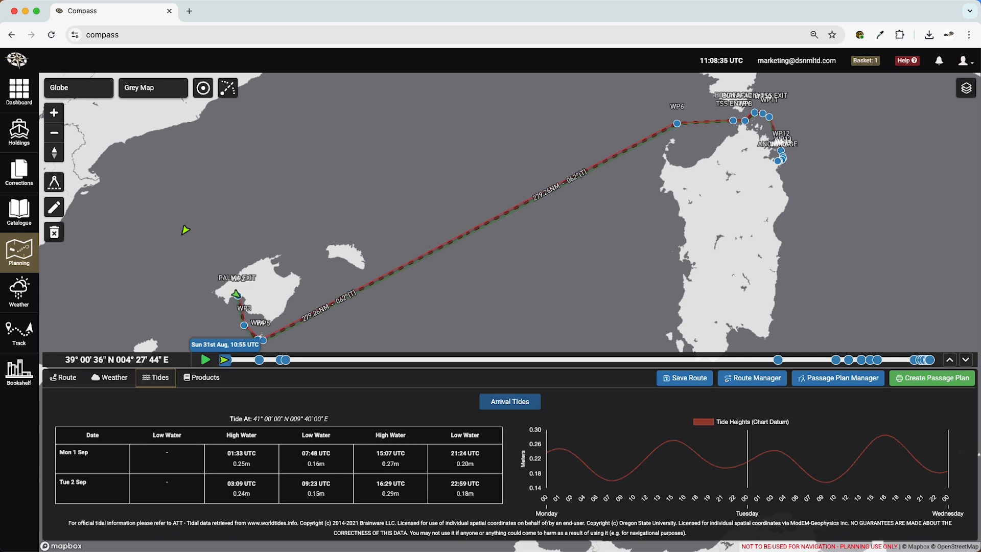
{"action": "left_click", "coordinate": [511, 402]}
{"action": "left_click", "coordinate": [520, 391]}
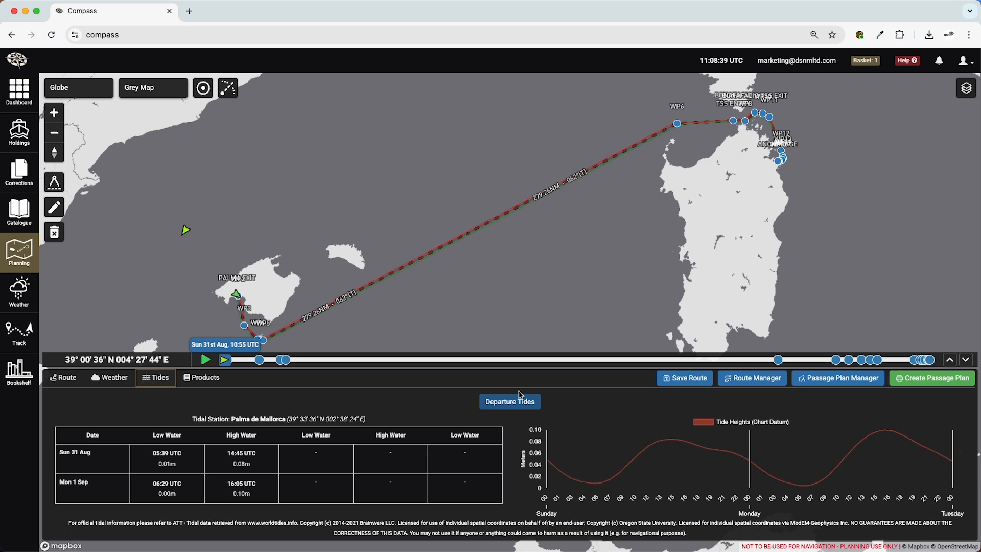
- Search for paper chart products along the route within a 10 NM search corridor
{"action": "left_click", "coordinate": [207, 377]}
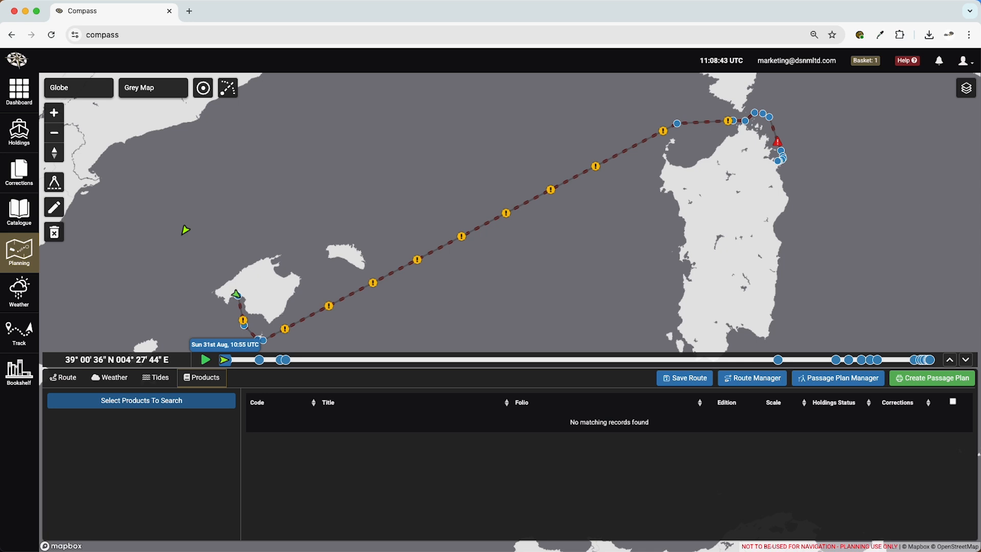
{"action": "left_click", "coordinate": [192, 404]}
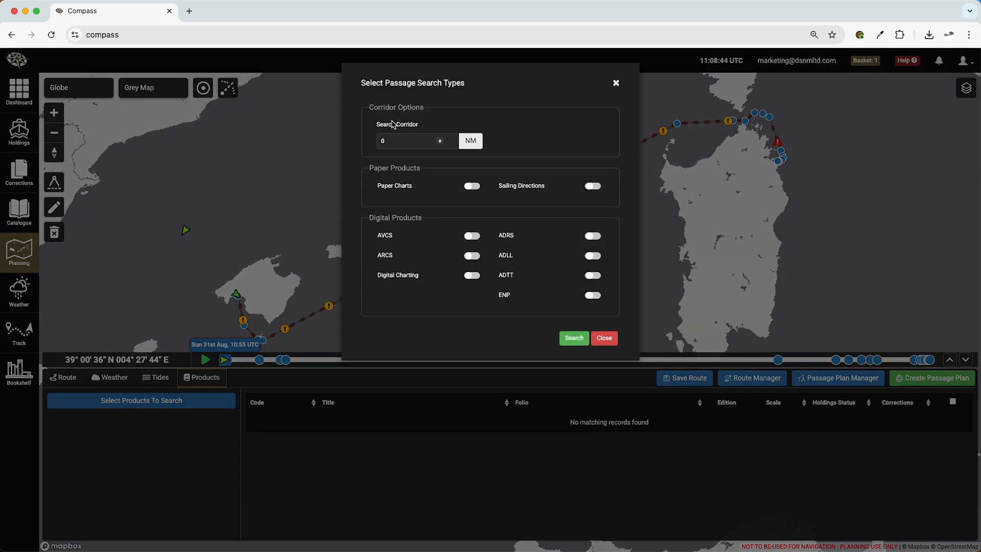
{"action": "left_click", "coordinate": [382, 143]}
{"action": "left_click", "coordinate": [472, 186]}
{"action": "left_click", "coordinate": [576, 339]}
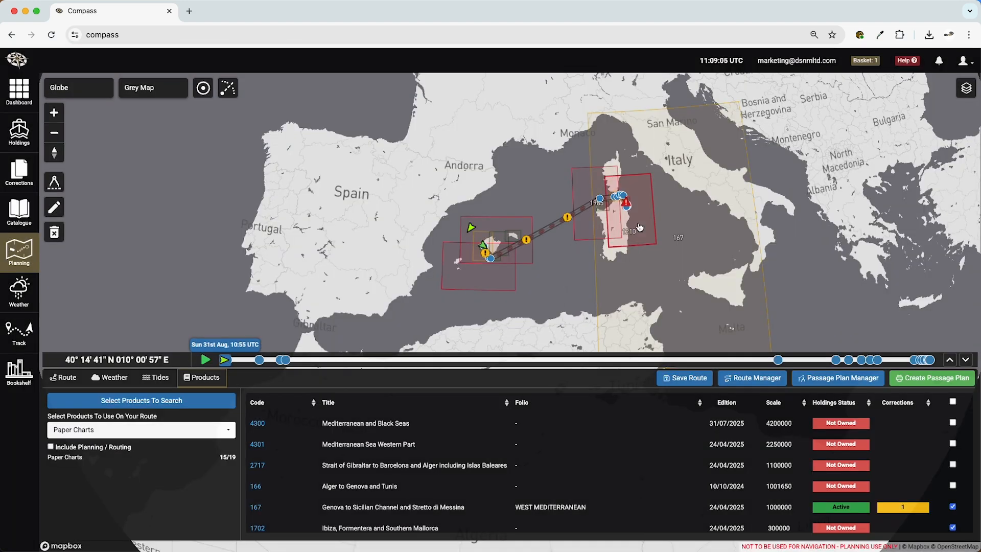
- Add chart 1985, Ajaccio to Oristano including Bonifacio Strait, to the basket from the route map and review the basket's contents
{"action": "scroll", "coordinate": [639, 226], "scroll_direction": "up", "scroll_amount": 5}
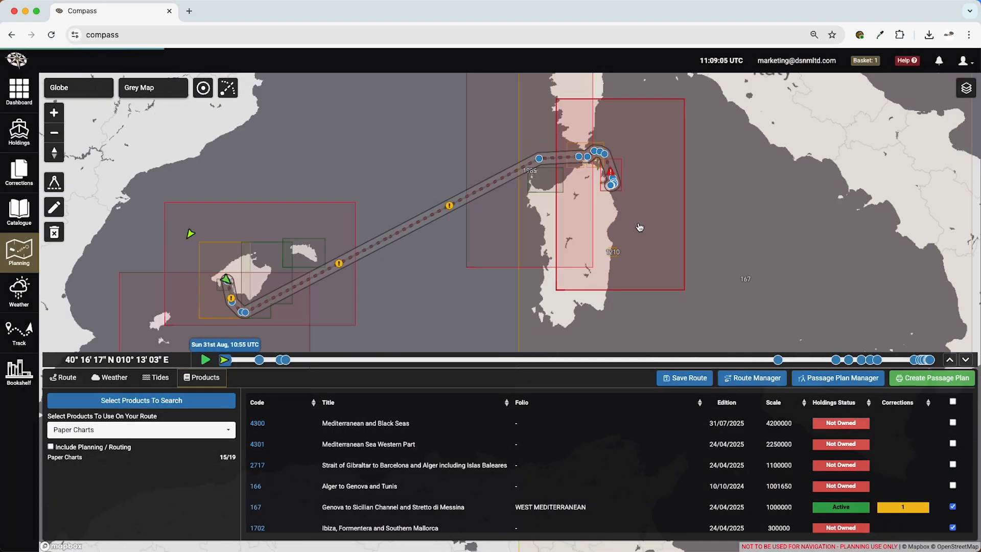
{"action": "left_click_drag", "start_coordinate": [617, 226], "coordinate": [730, 270]}
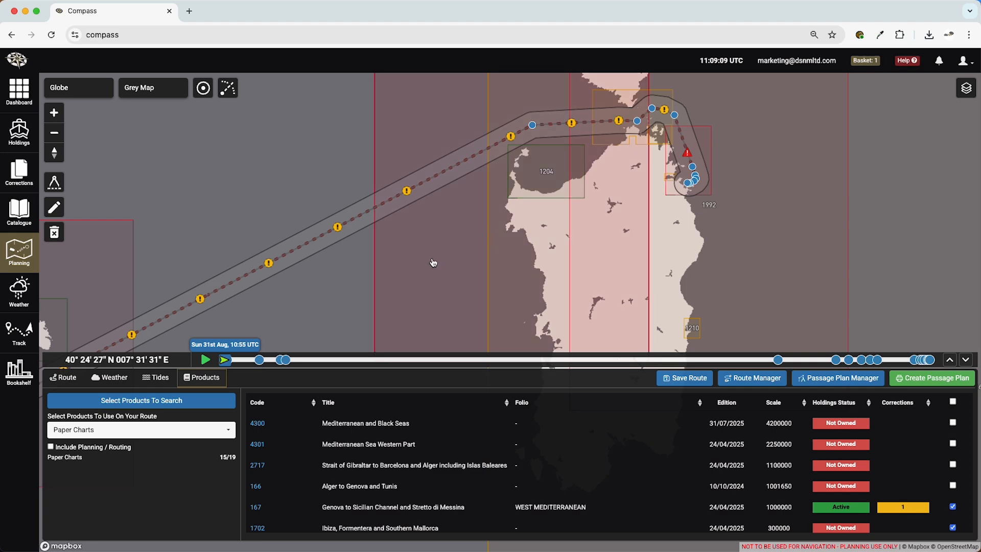
{"action": "scroll", "coordinate": [434, 262], "scroll_direction": "down", "scroll_amount": 5}
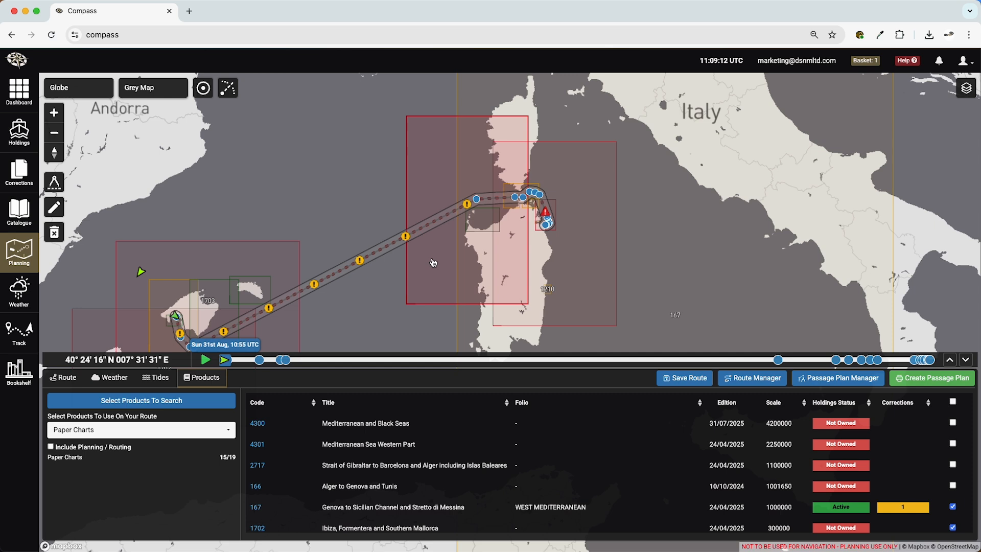
{"action": "left_click", "coordinate": [434, 263]}
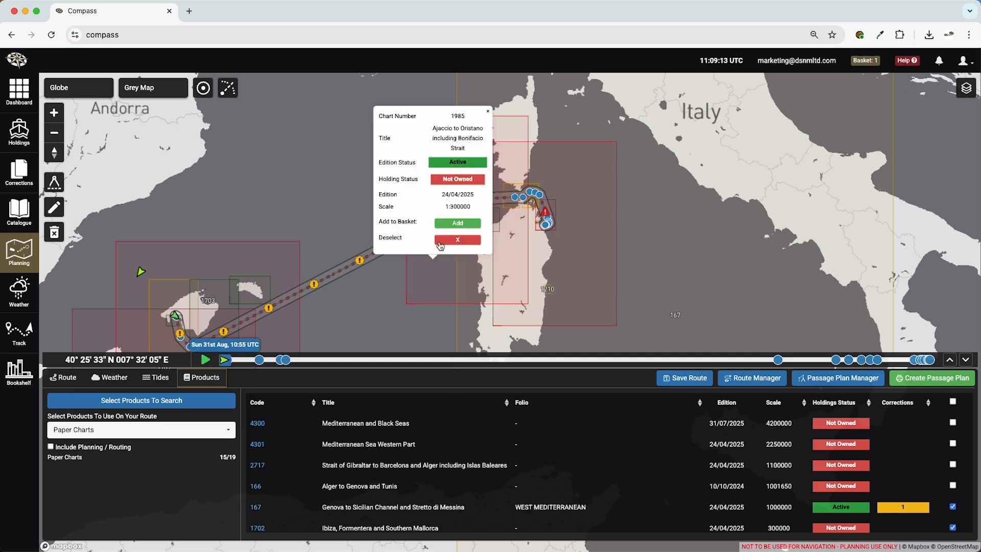
{"action": "left_click", "coordinate": [453, 229]}
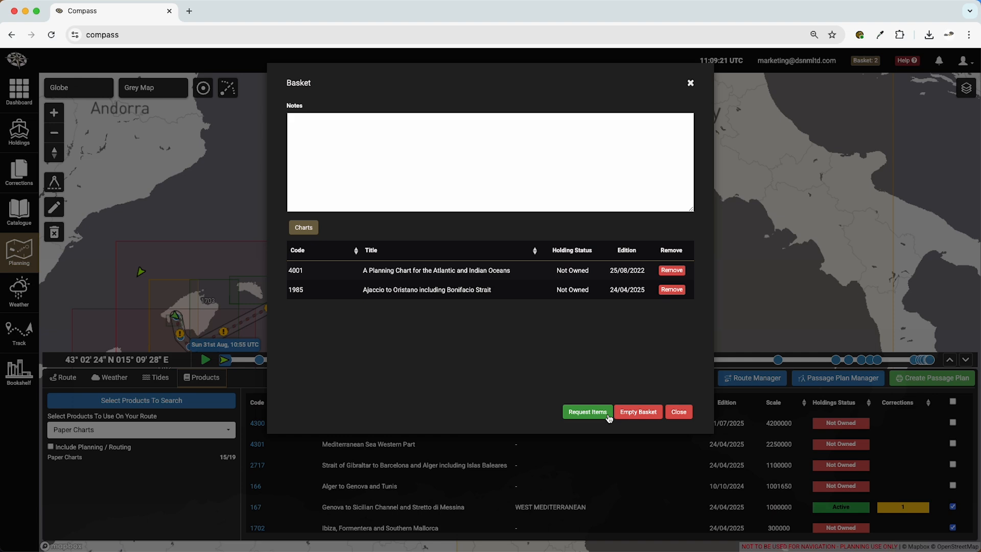
{"action": "left_click", "coordinate": [678, 412]}
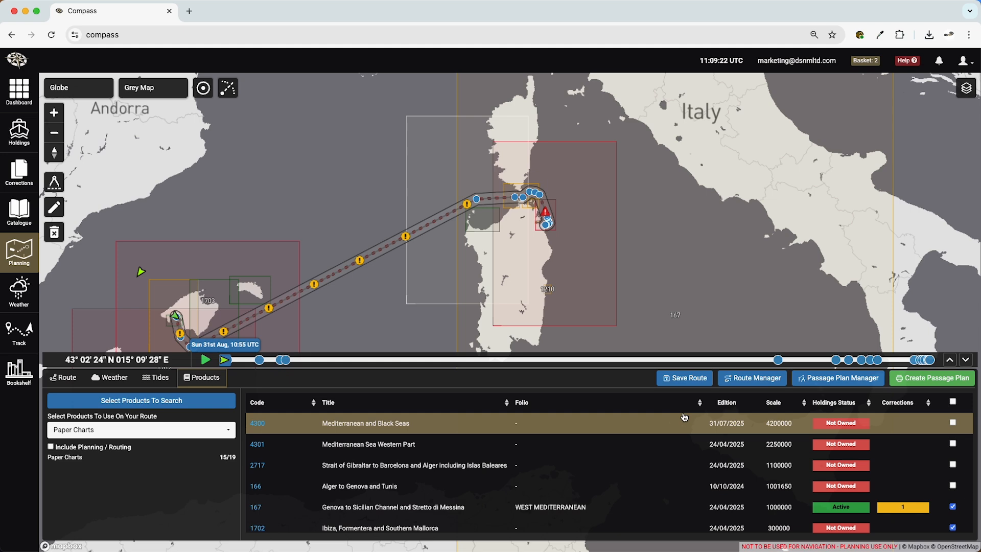
- Create a passage plan for PALMA - TAVOLARA ANCHORAGE with all general and data options plus the AI Weather Synopsis
{"action": "left_click", "coordinate": [939, 378]}
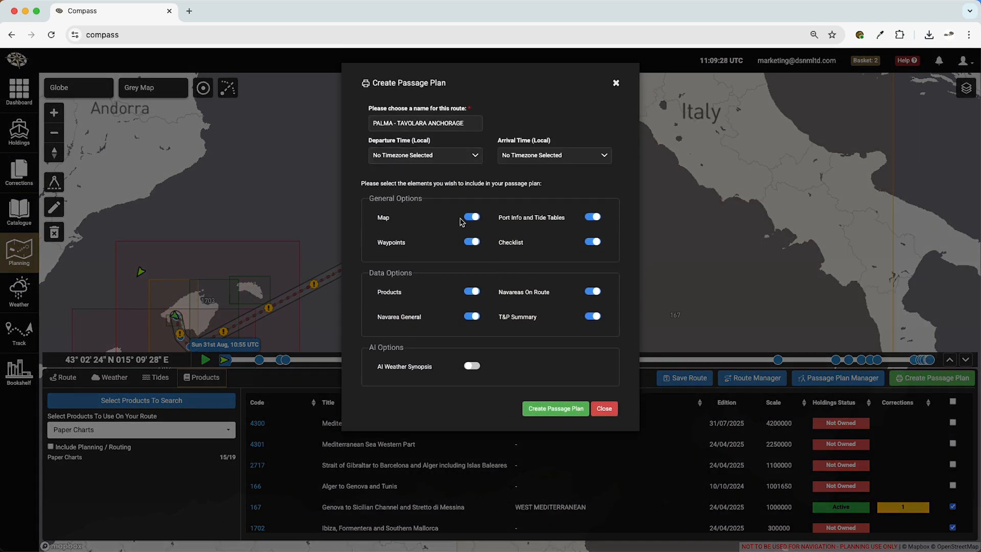
{"action": "left_click", "coordinate": [471, 365]}
{"action": "left_click", "coordinate": [558, 408]}
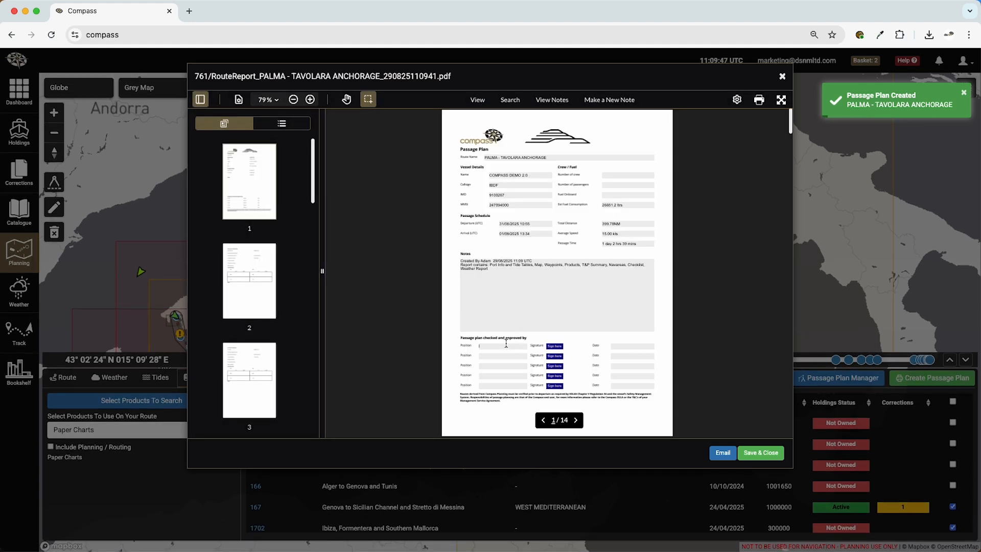
- Enter captain as the first approver's position, add a hand-drawn signature beside it, and look through the port information pages
{"action": "type", "text": "captain"}
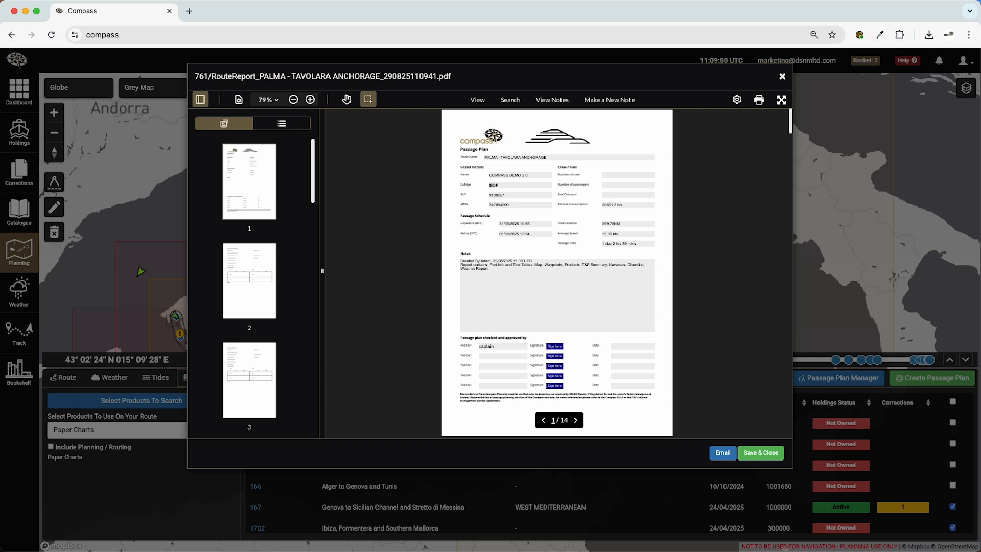
{"action": "left_click", "coordinate": [559, 348]}
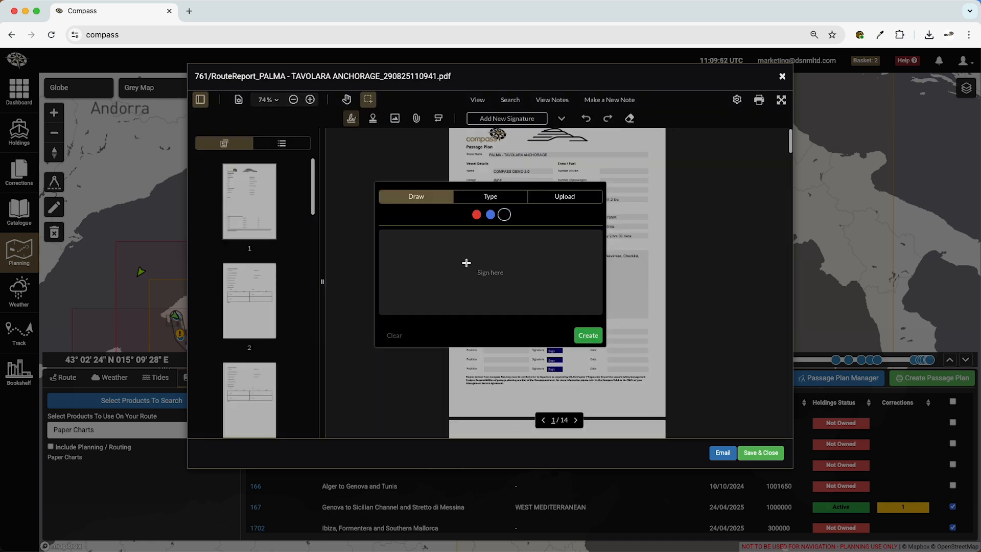
{"action": "mouse_move", "coordinate": [466, 263]}
{"action": "left_mouse_down"}
{"action": "mouse_move", "coordinate": [381, 291]}
{"action": "mouse_move", "coordinate": [547, 288]}
{"action": "left_mouse_up"}
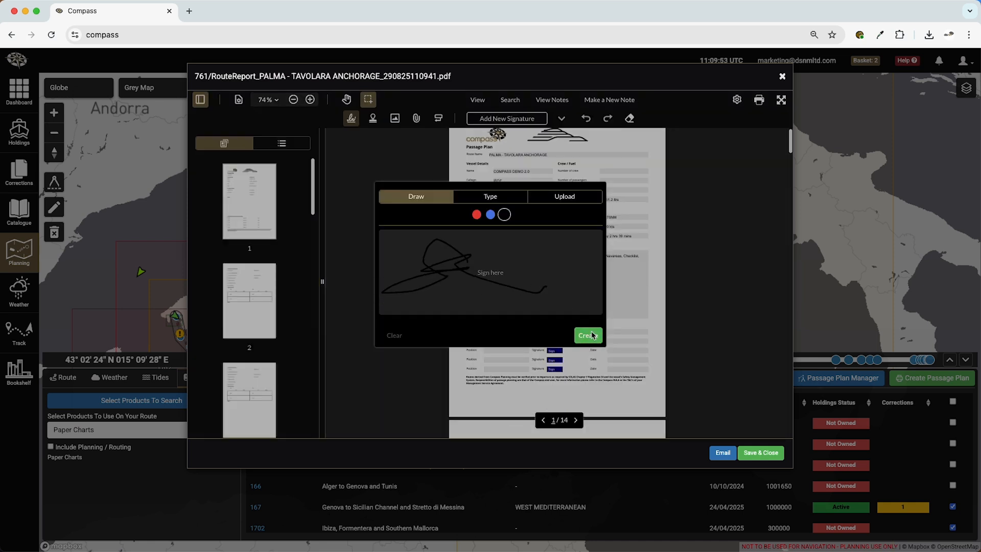
{"action": "left_click", "coordinate": [592, 335]}
{"action": "scroll", "coordinate": [691, 362], "scroll_direction": "down", "scroll_amount": 5}
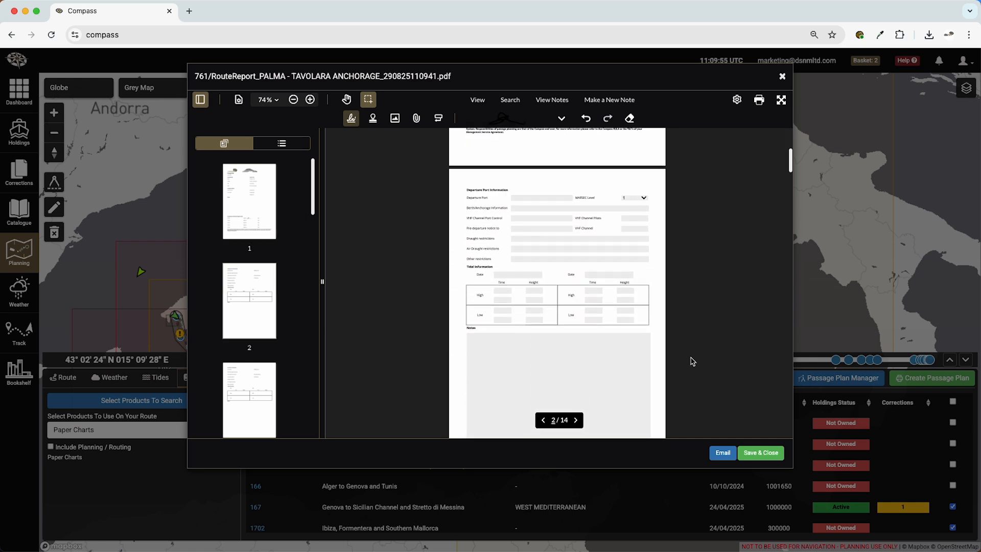
{"action": "scroll", "coordinate": [692, 361], "scroll_direction": "down", "scroll_amount": 3}
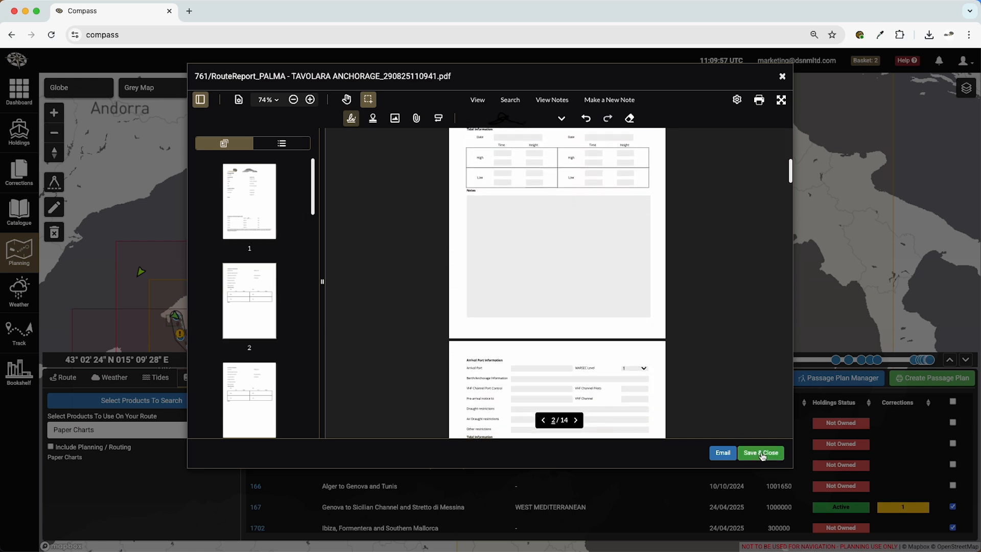